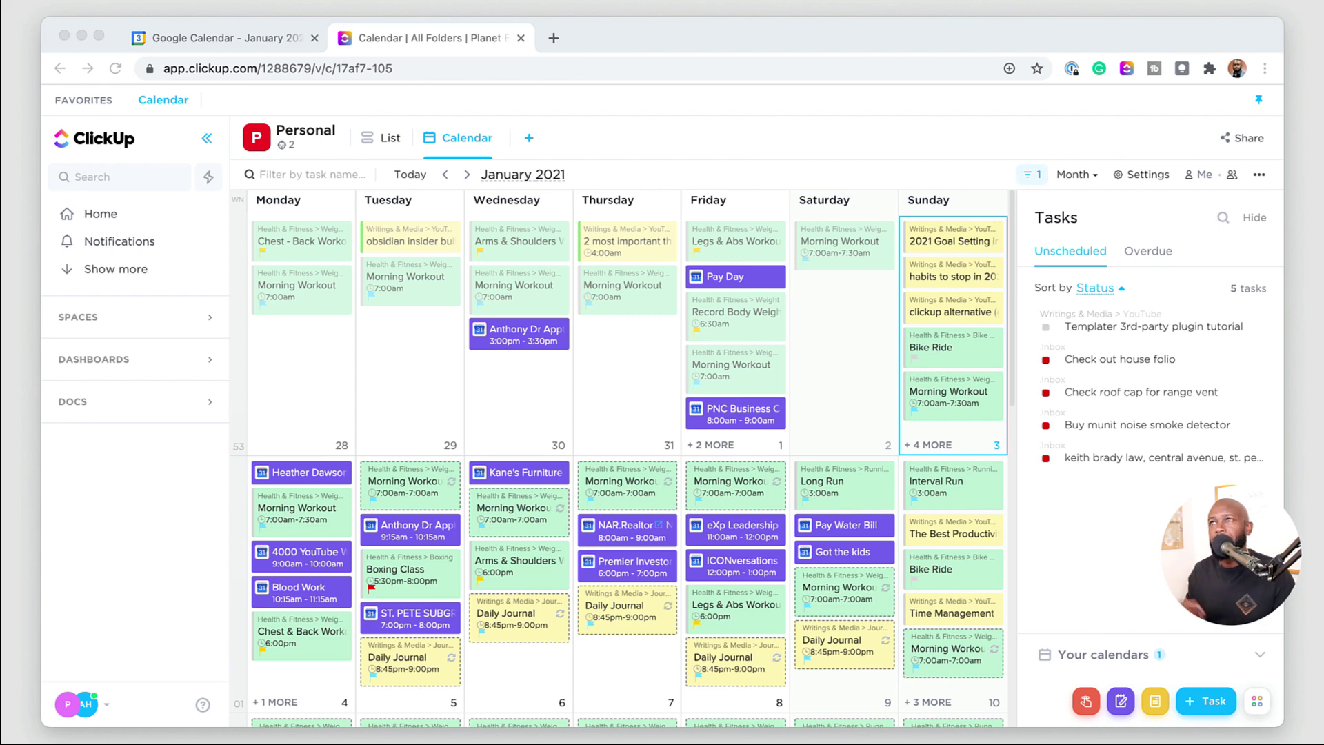
Compare the January 2021 month calendar in ClickUp with the one in Google Calendar
click(345, 37)
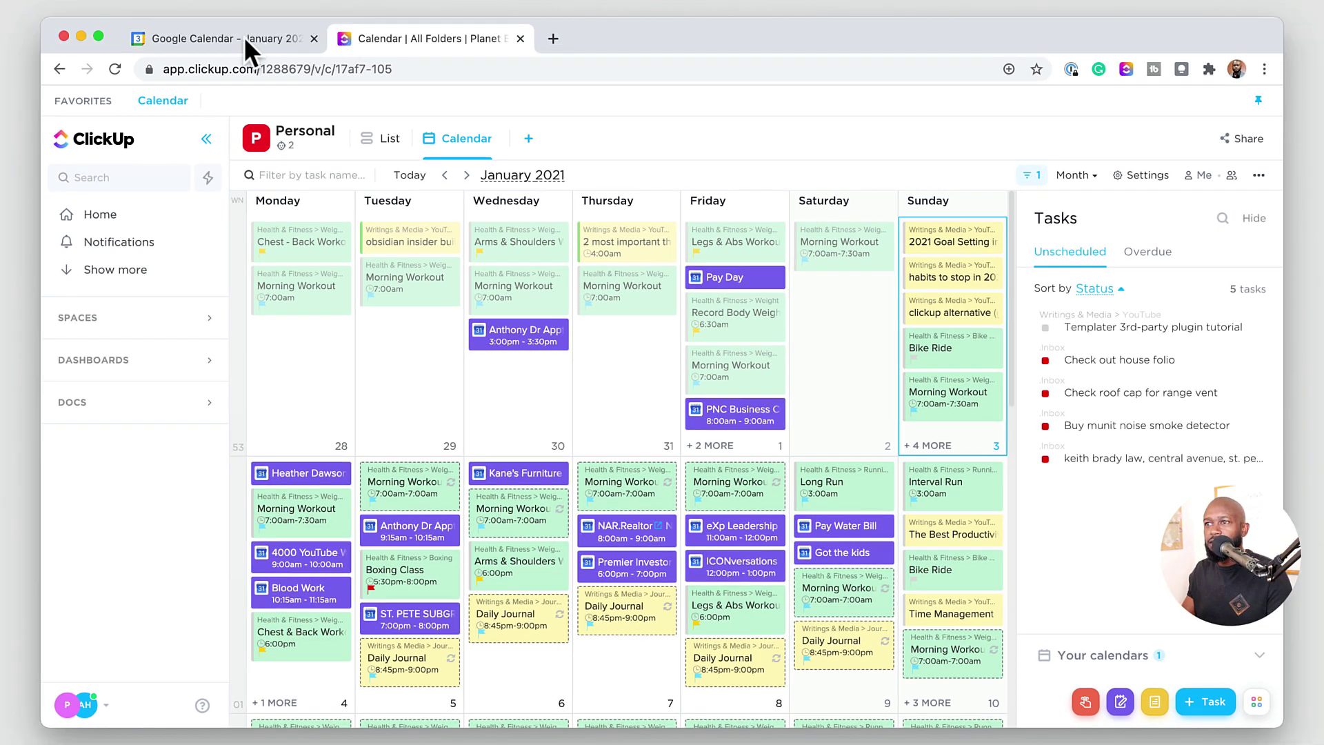
click(199, 42)
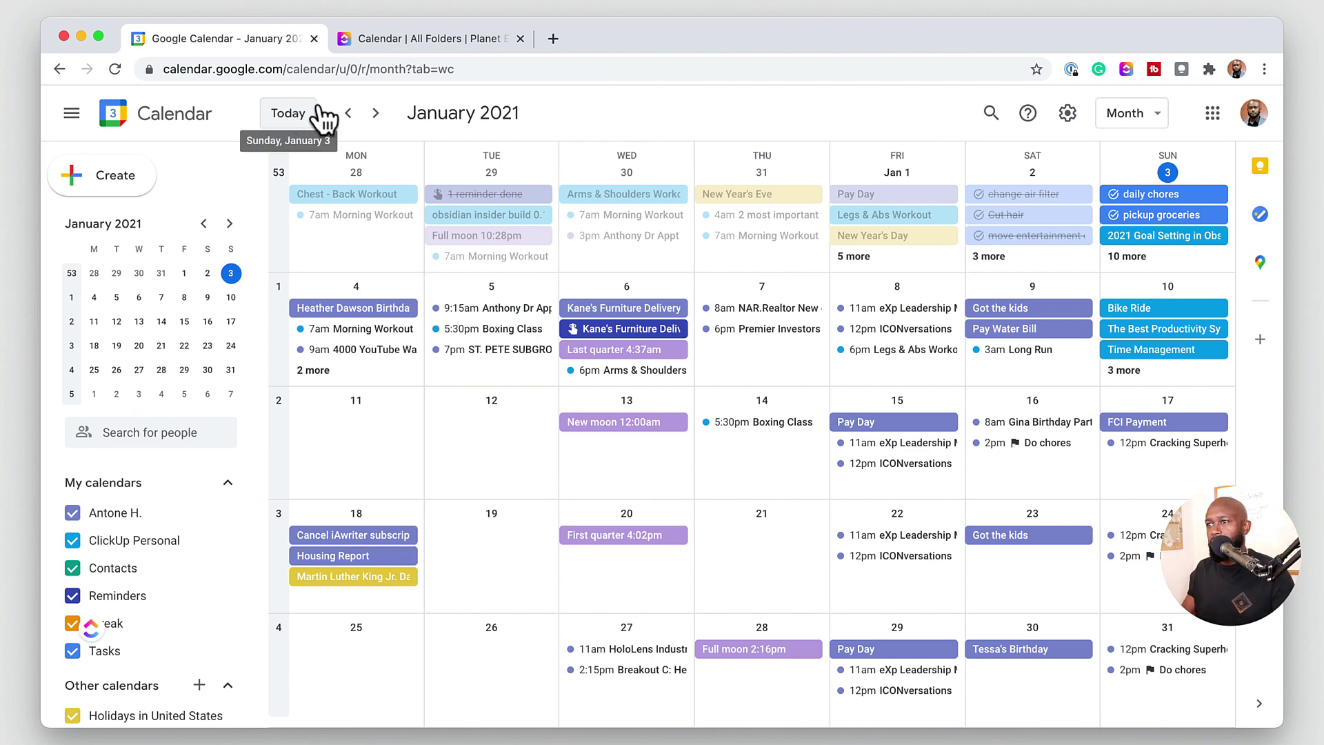
click(400, 38)
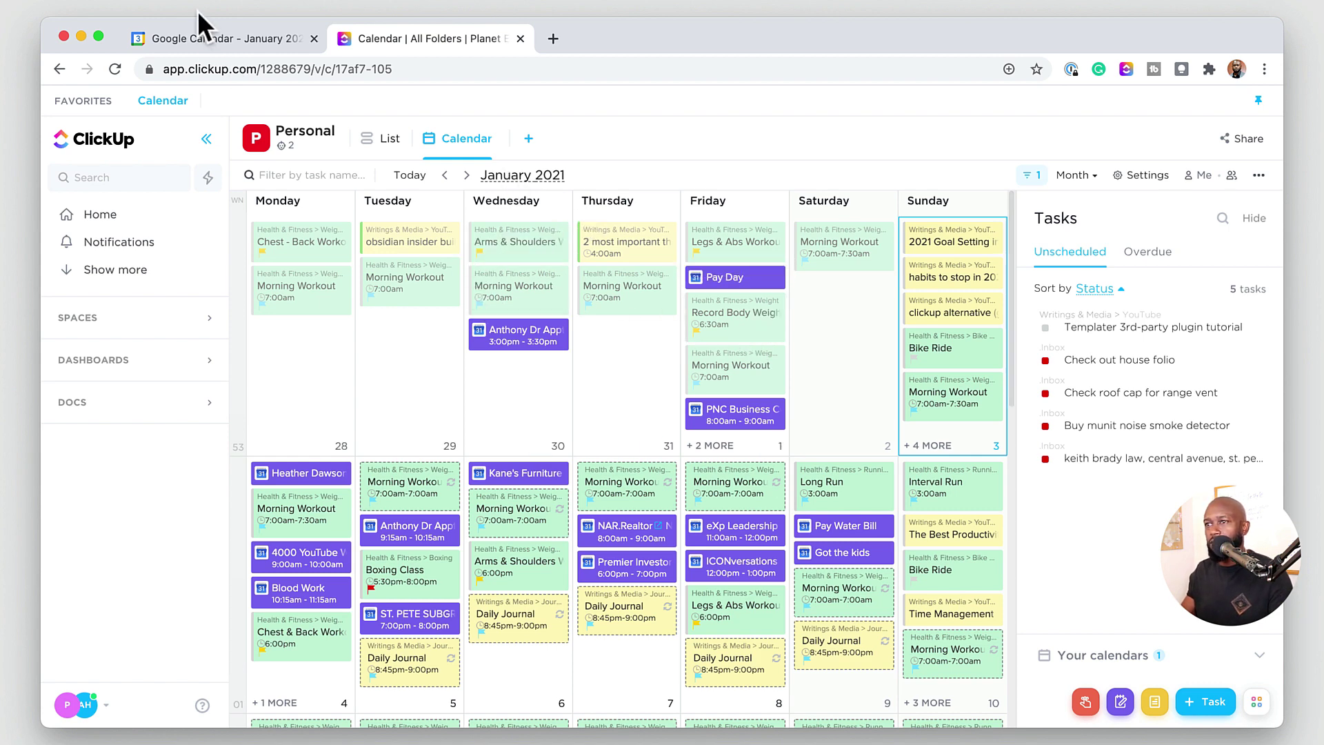
click(200, 36)
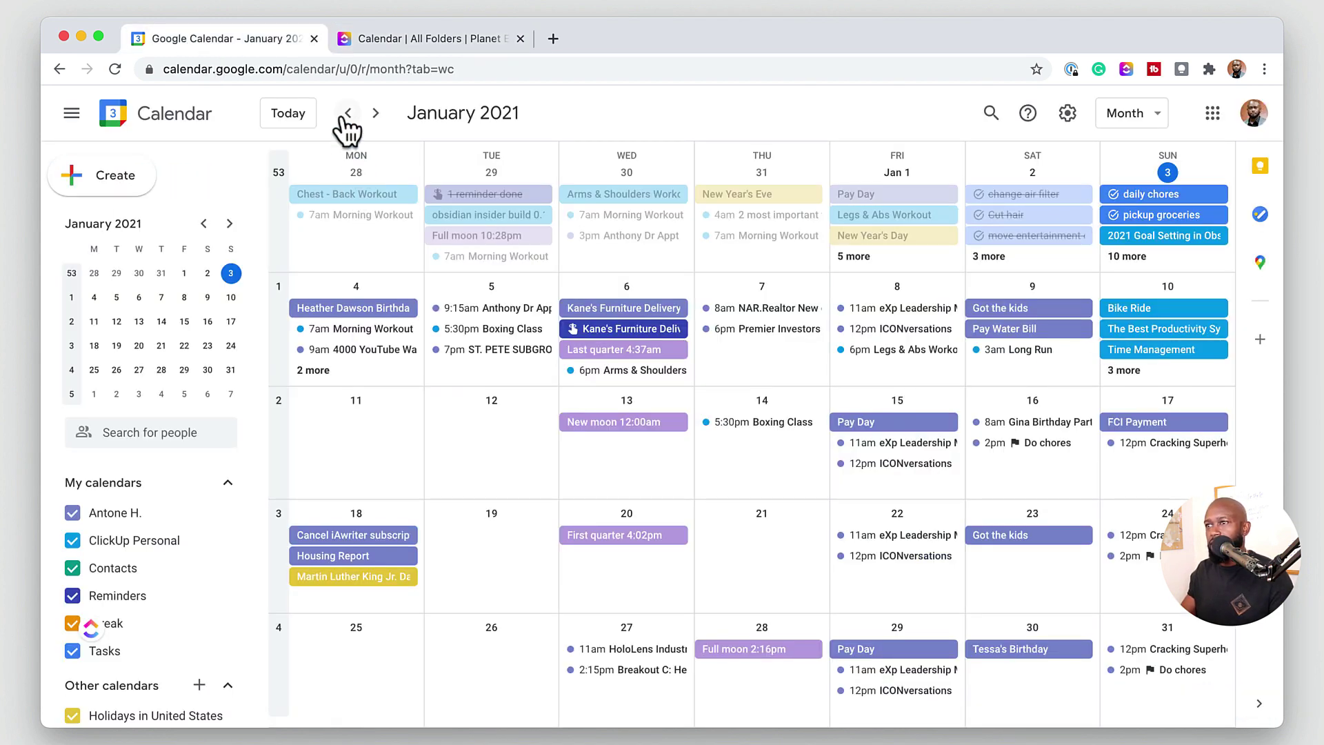
Switch to ClickUp, view the saved notes in the Notepad and close it
click(375, 38)
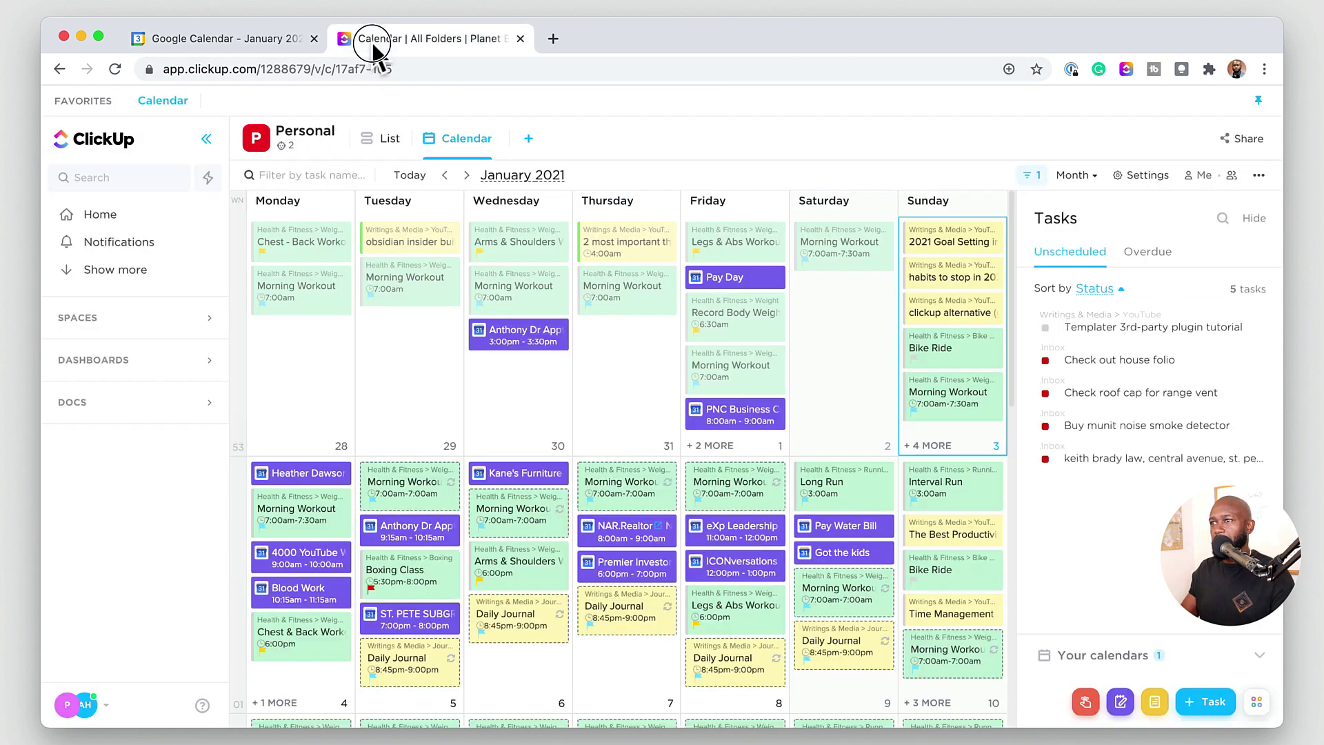
click(1120, 702)
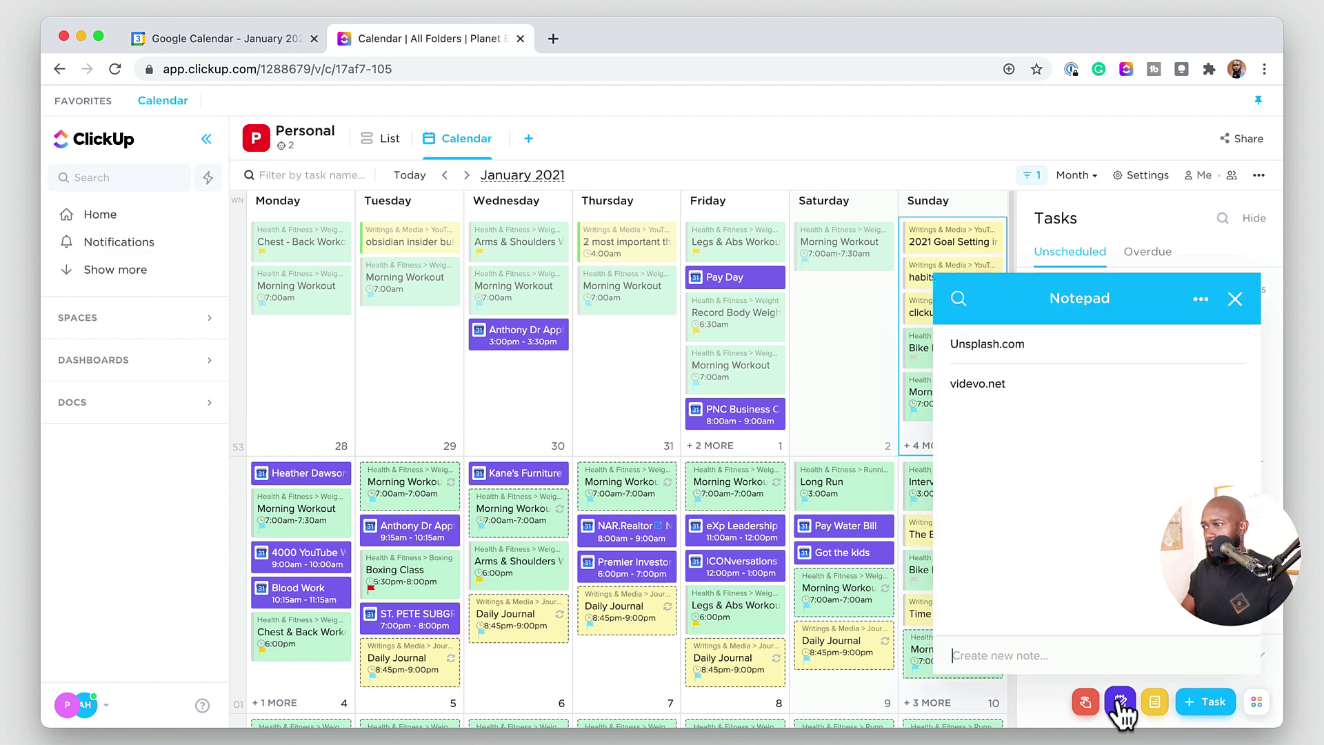
click(1235, 298)
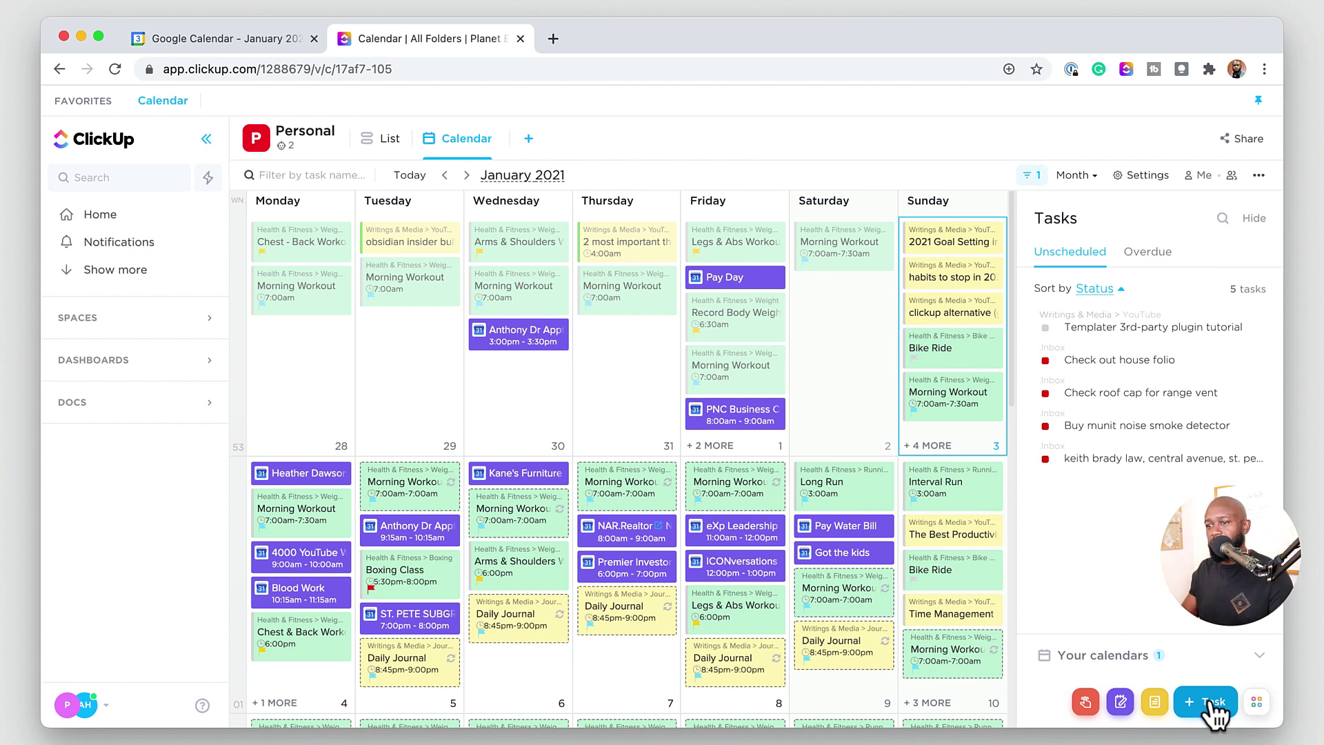
Switch to Google Calendar and view the calendar by day, by week and by month
click(259, 40)
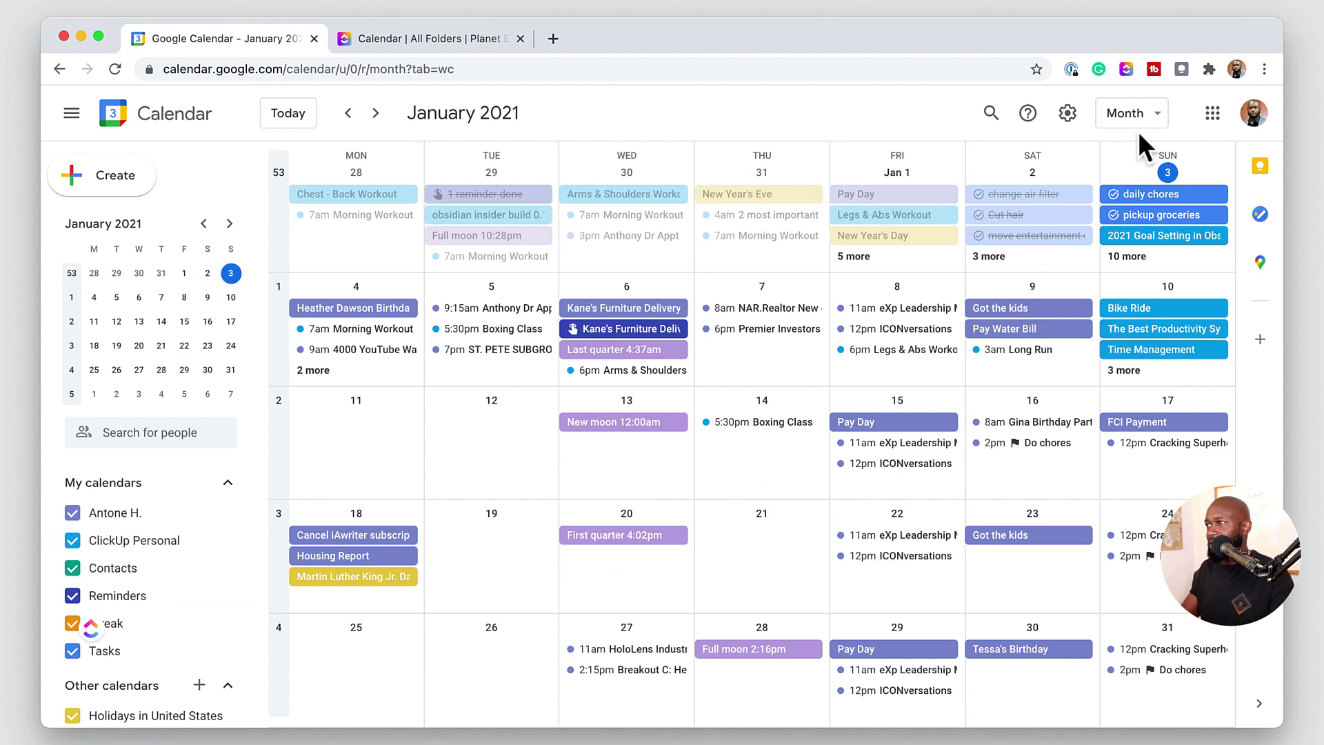
click(1154, 116)
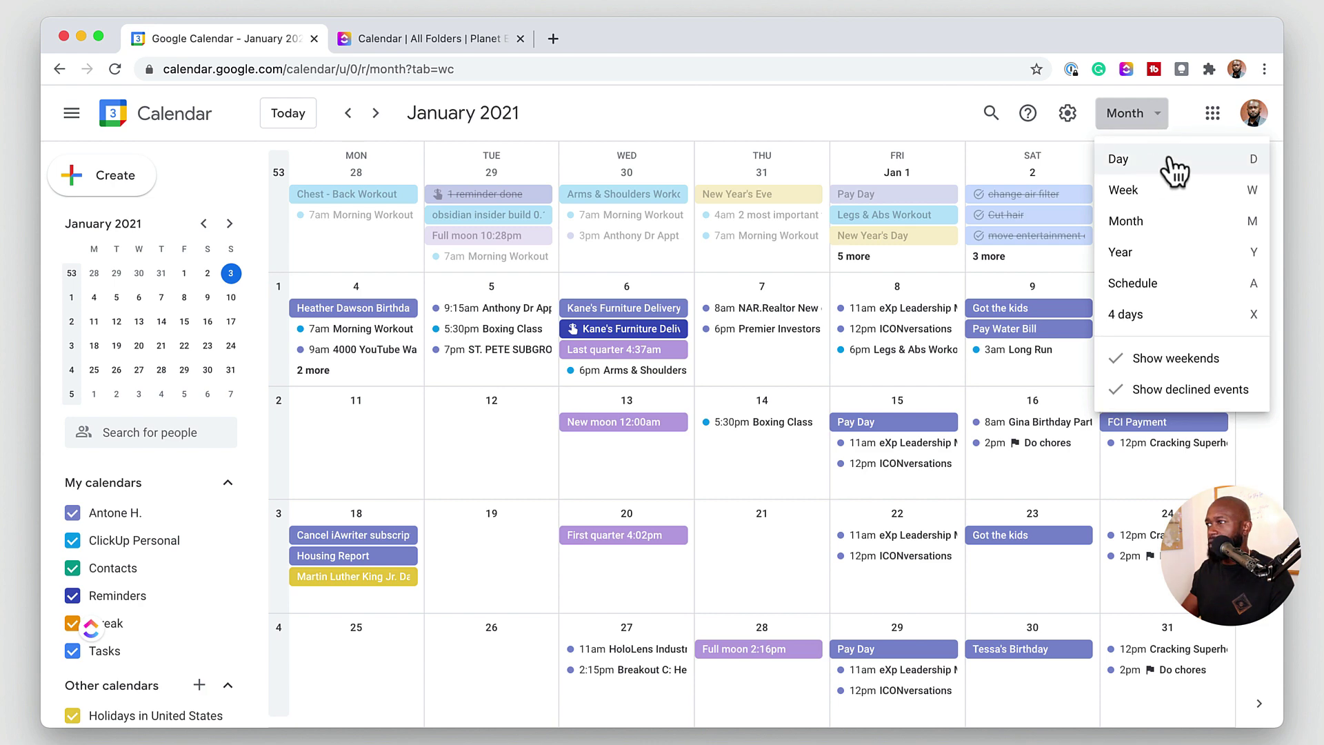
click(1187, 166)
click(1163, 121)
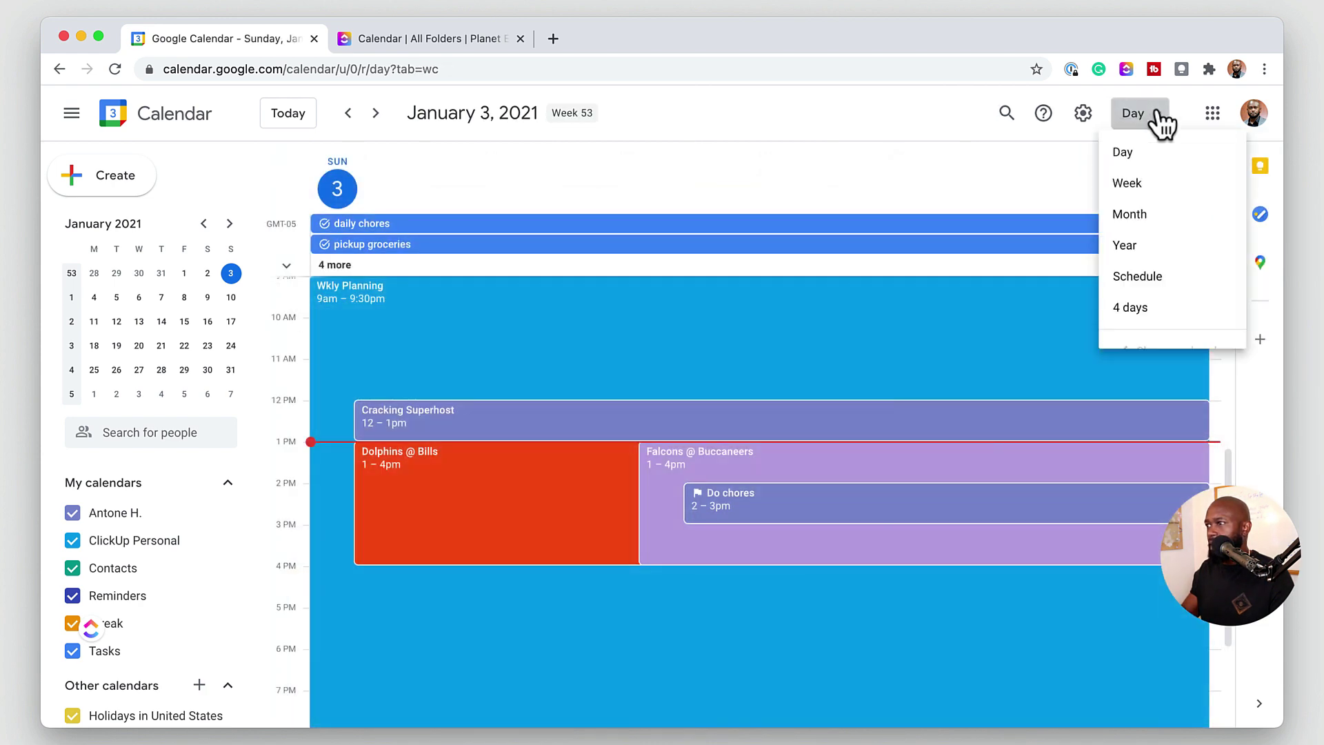
click(1156, 195)
click(1161, 112)
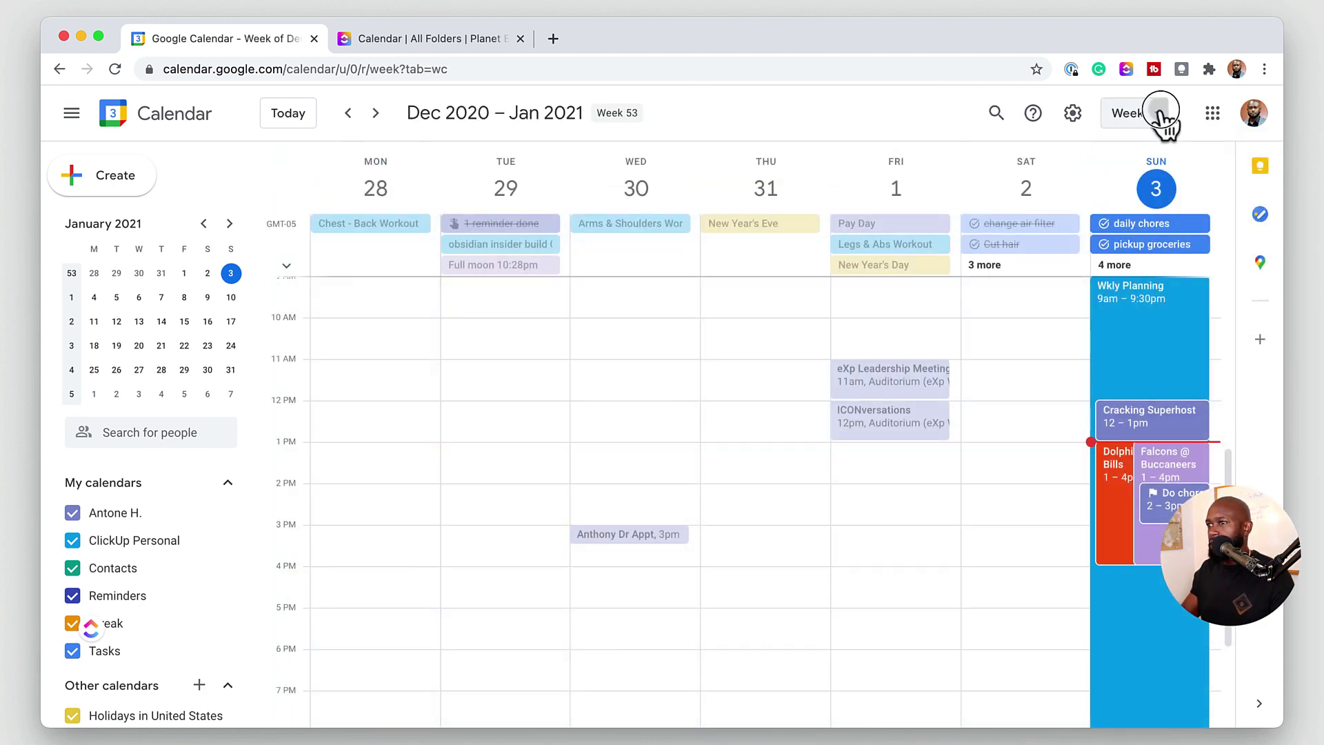
click(1176, 224)
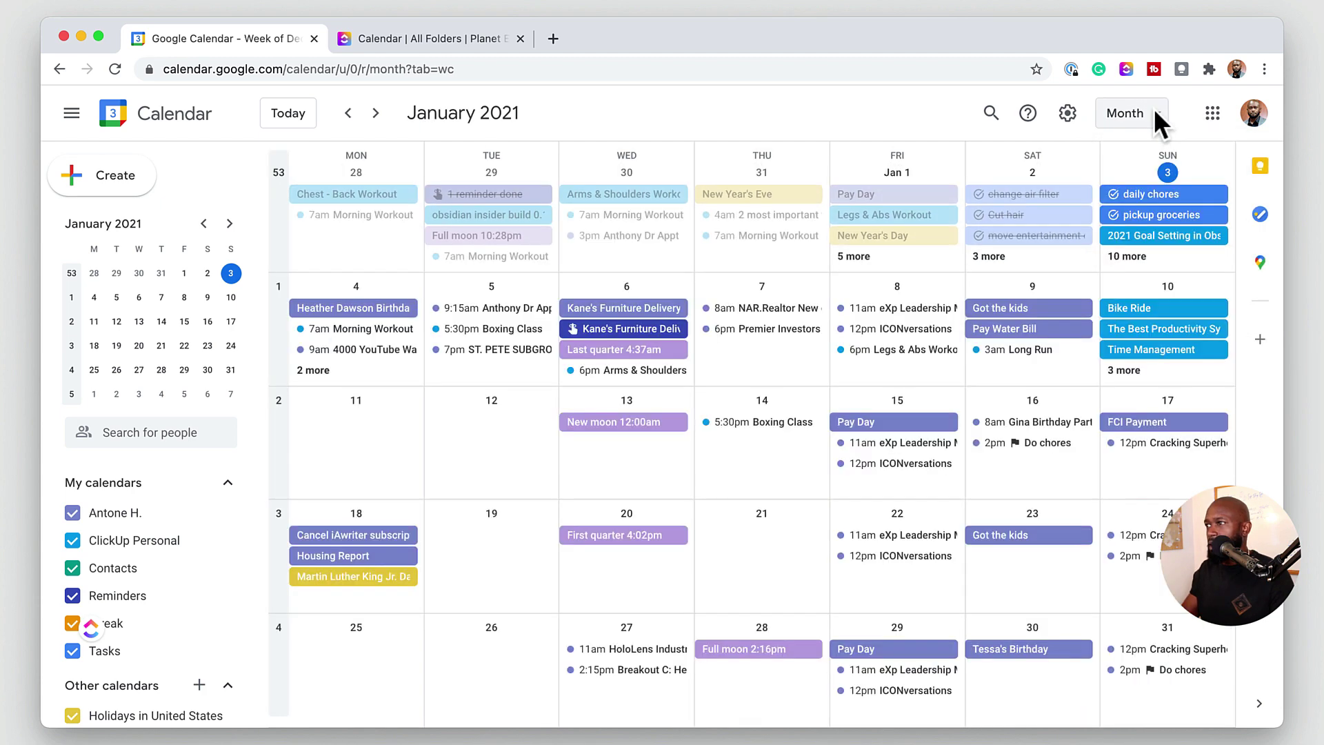
View the calendar by year and set it to the Schedule view
click(1152, 110)
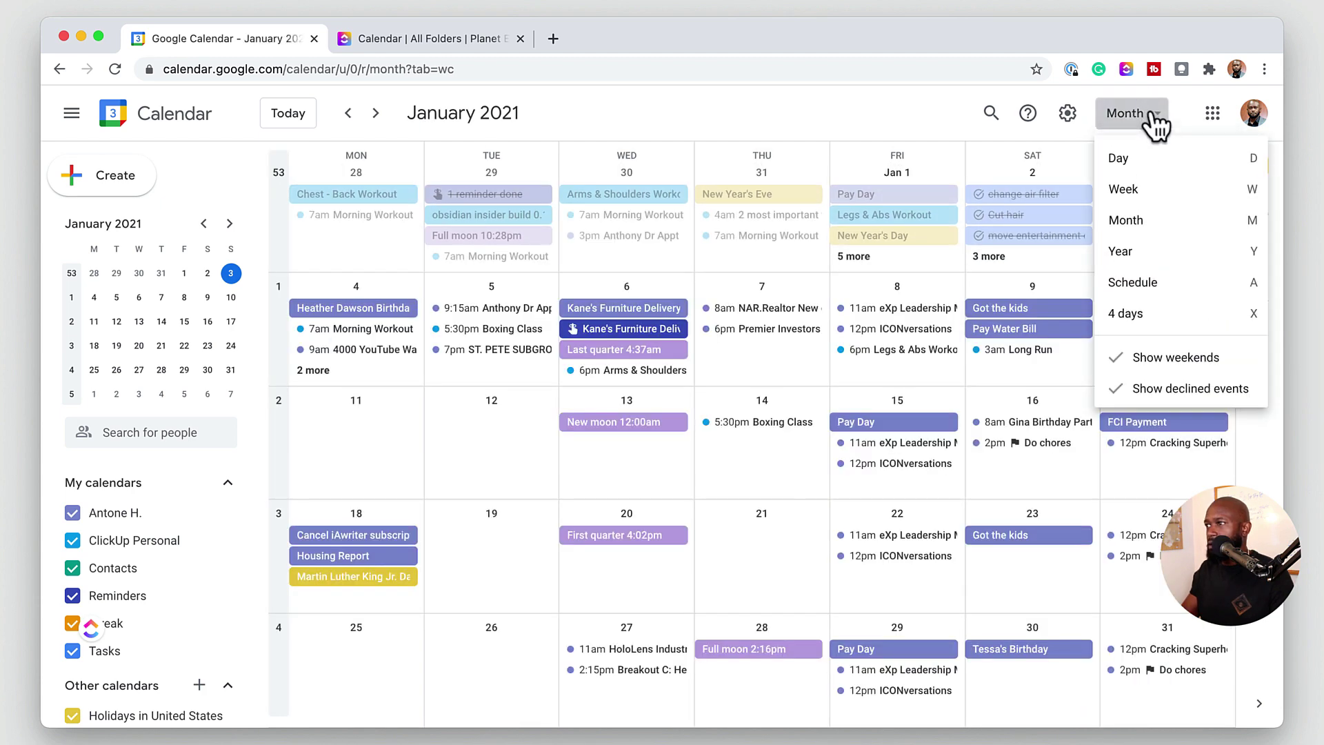
click(1154, 254)
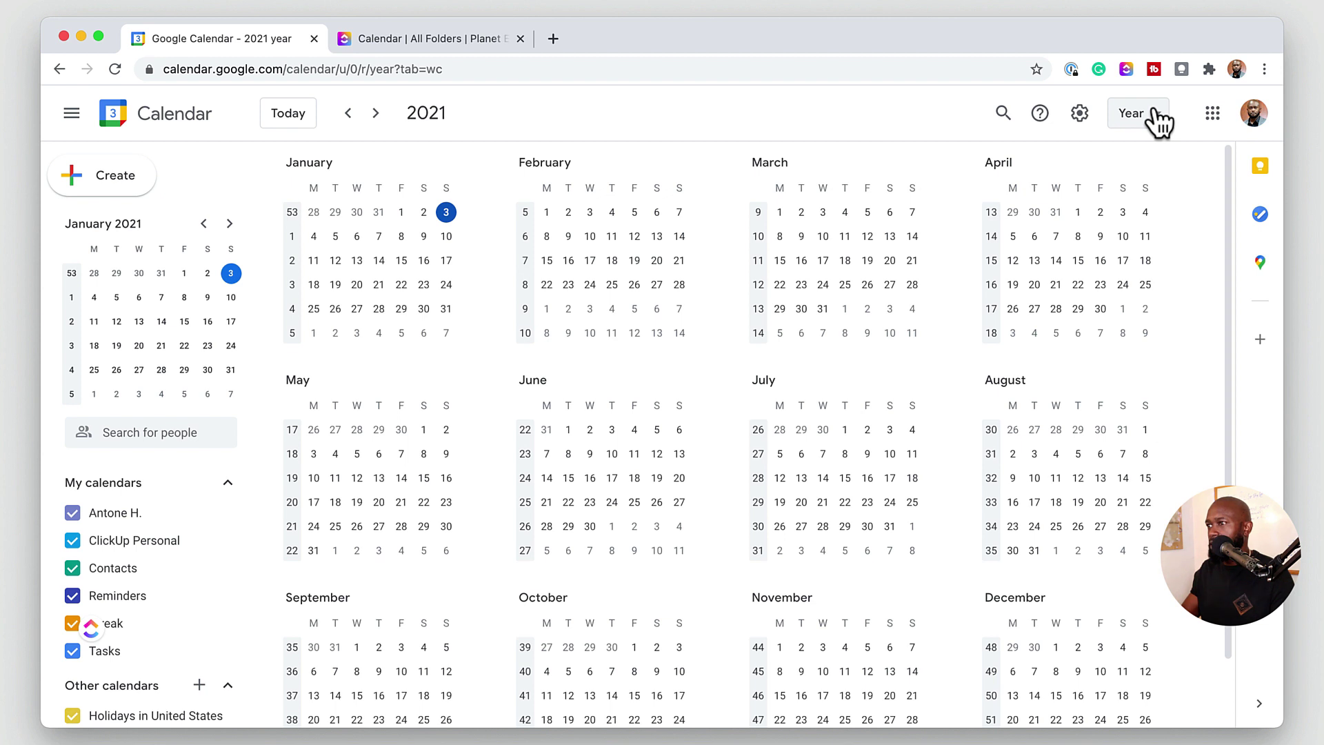
click(1153, 112)
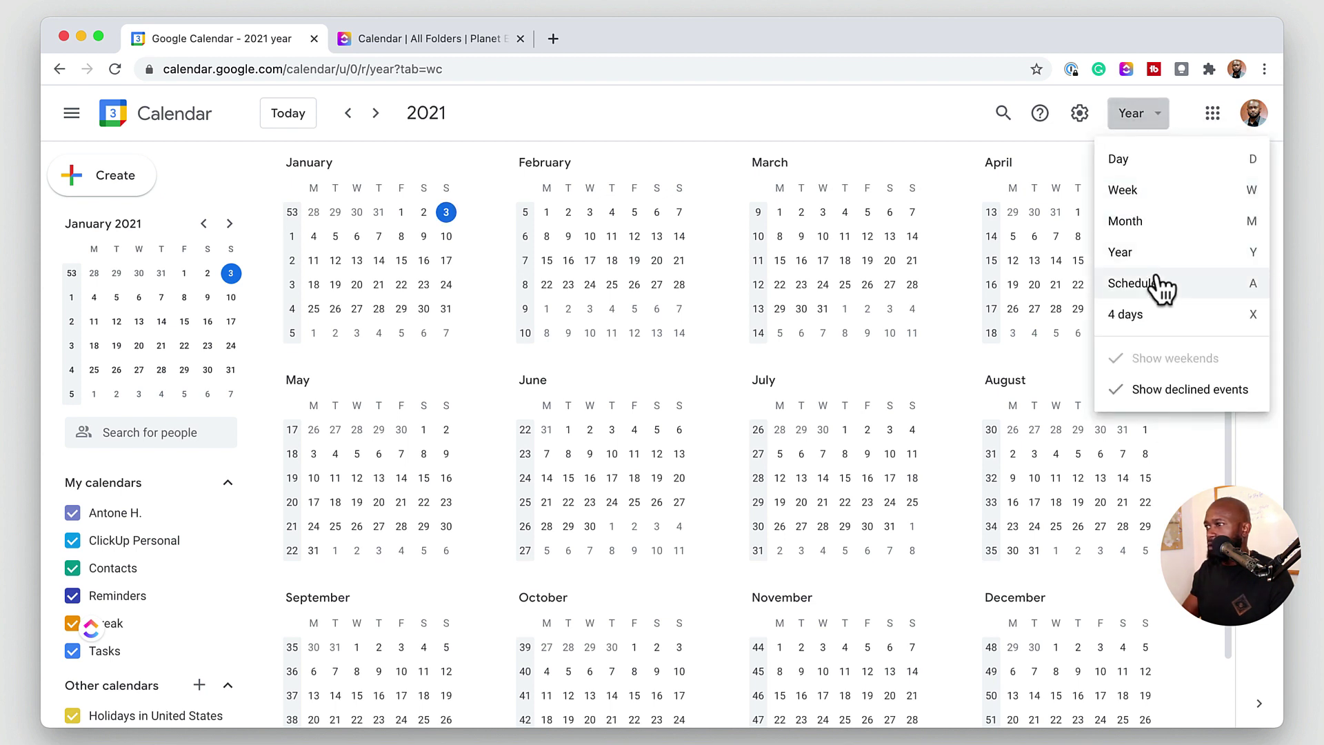
click(1166, 290)
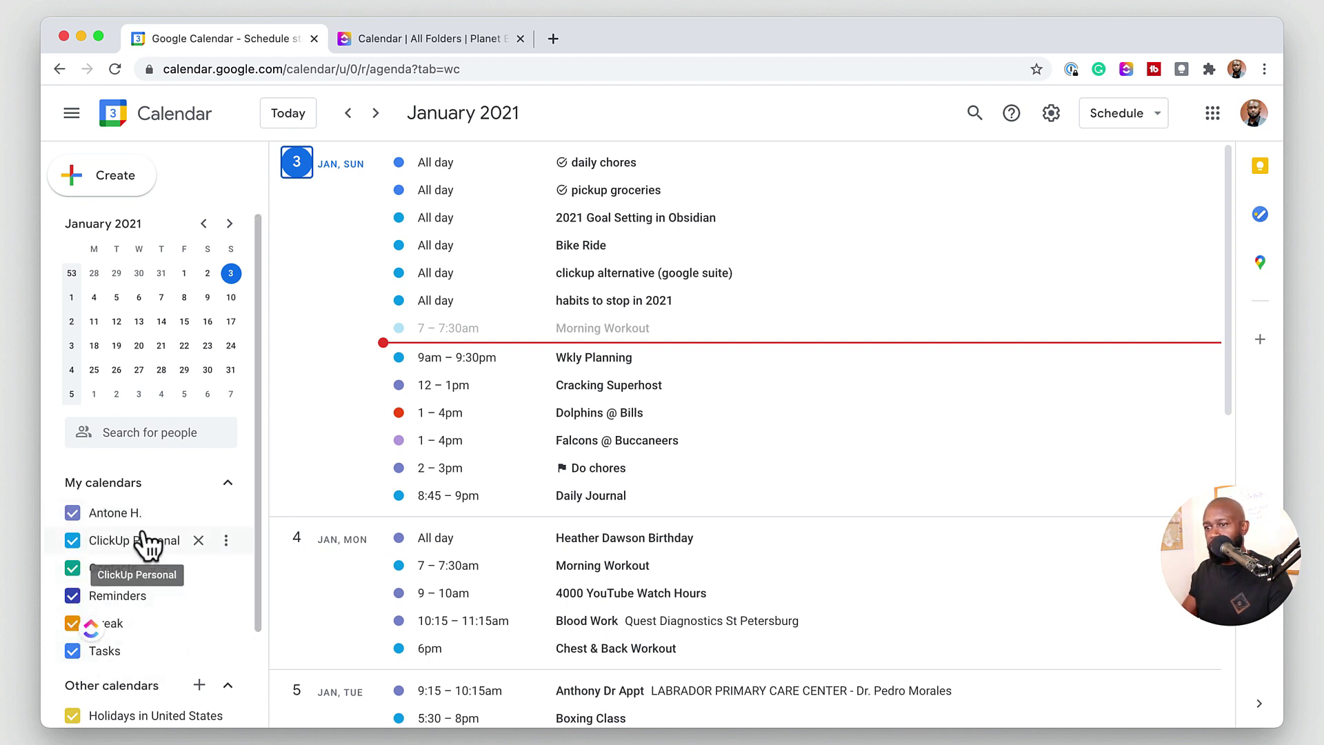
Start a new Google Calendar entry, view its Reminder and Task forms, and briefly compare with the ClickUp calendar
mouse_move(93, 631)
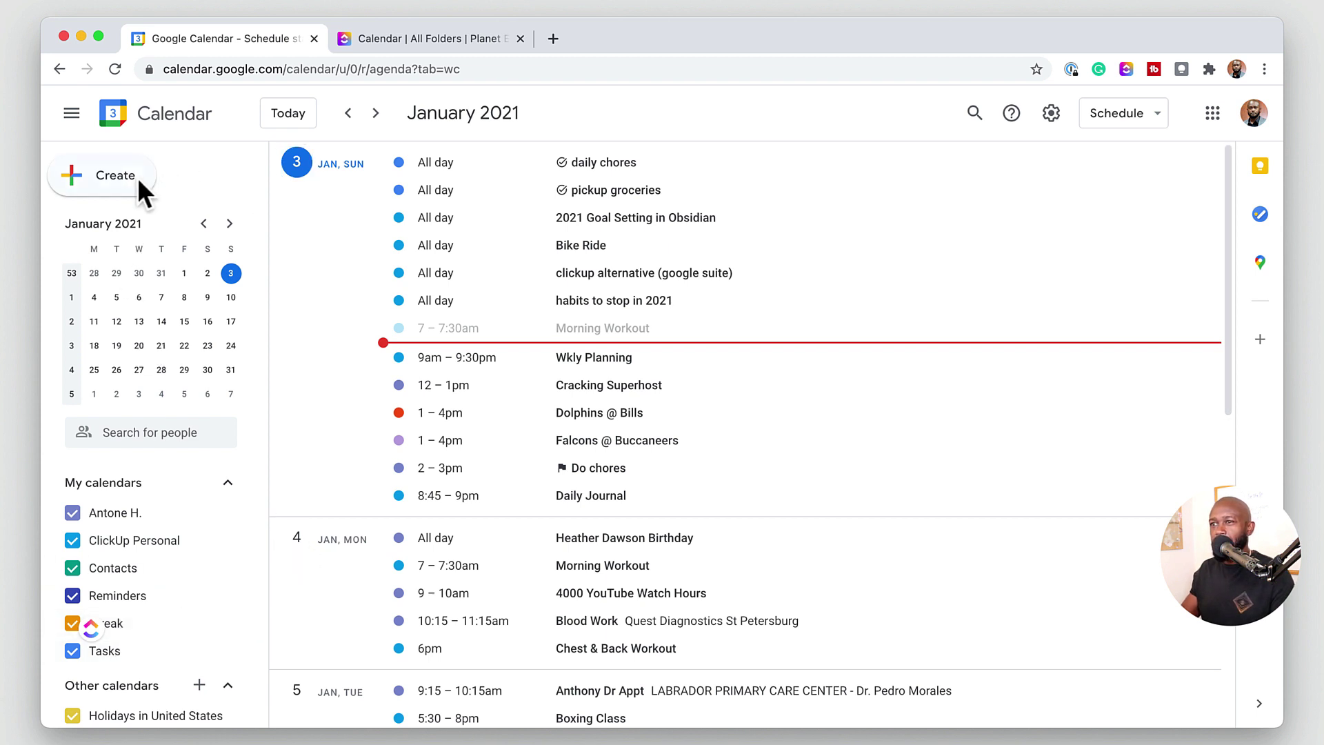
click(111, 181)
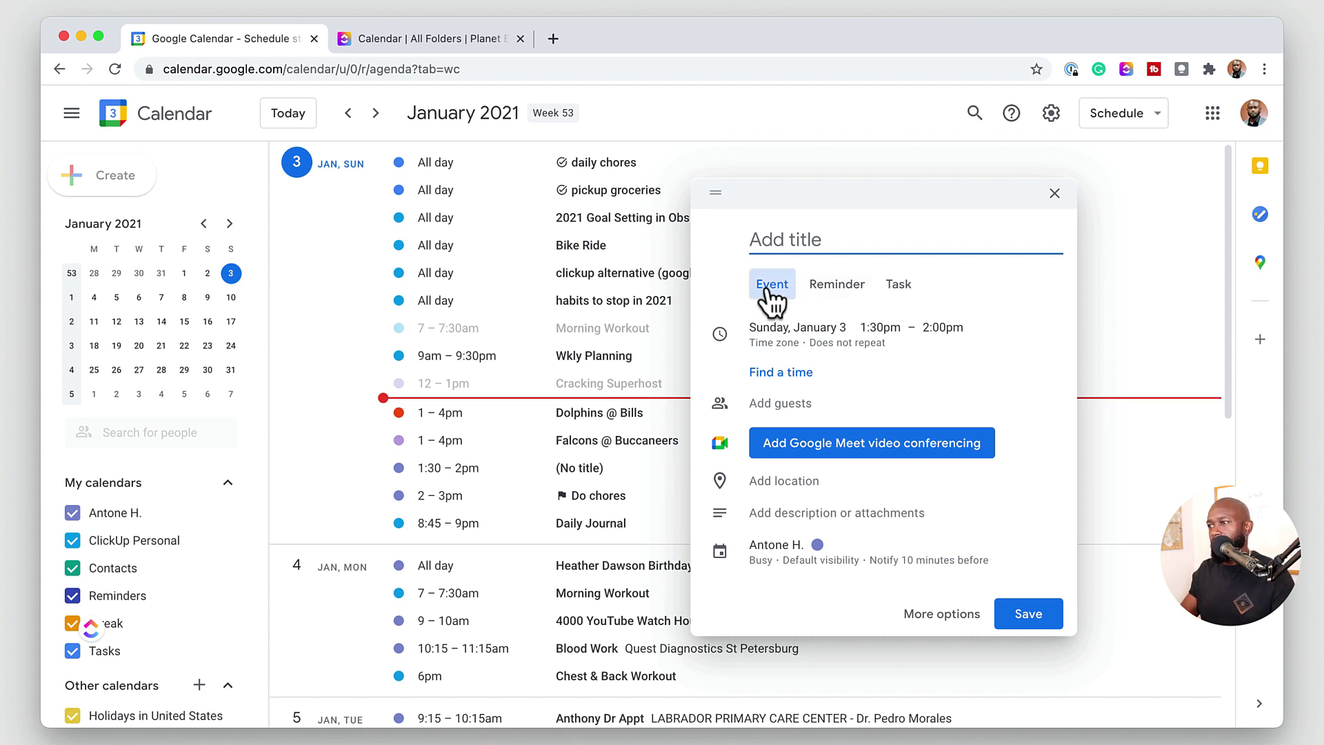
click(829, 293)
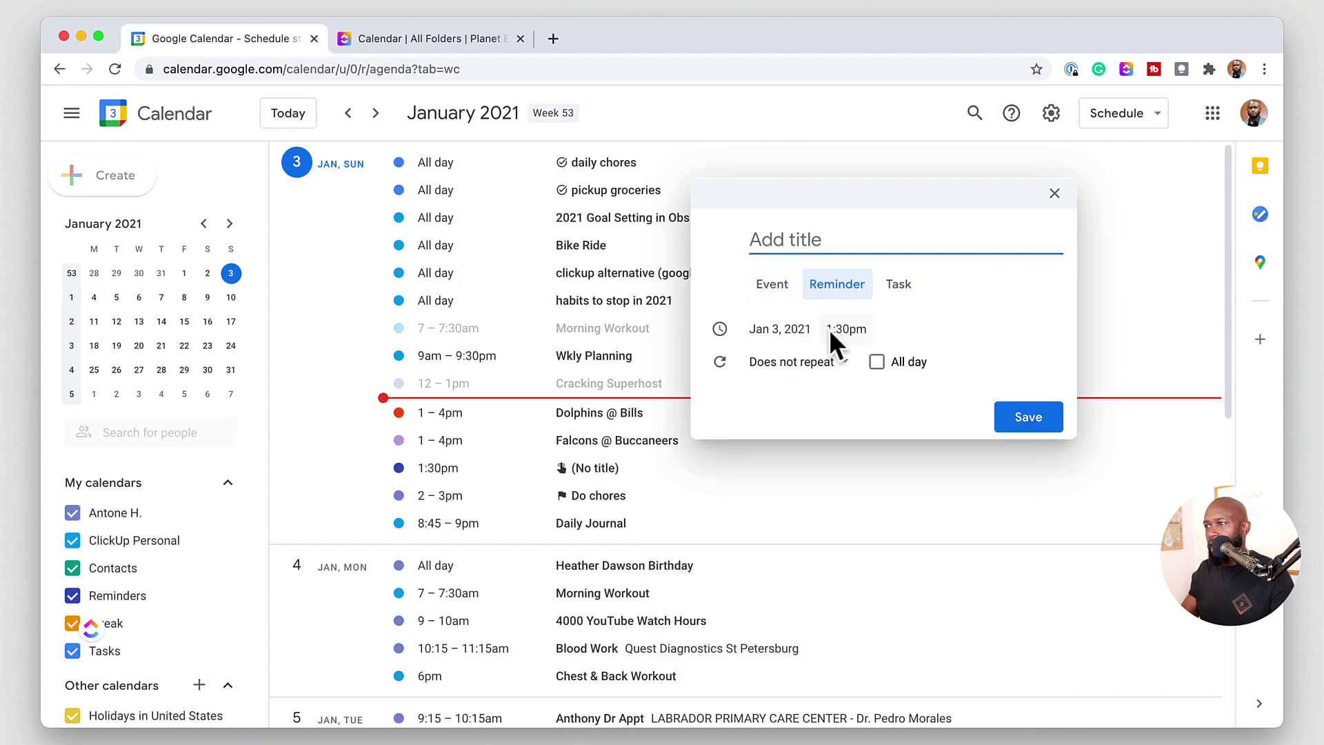
click(897, 284)
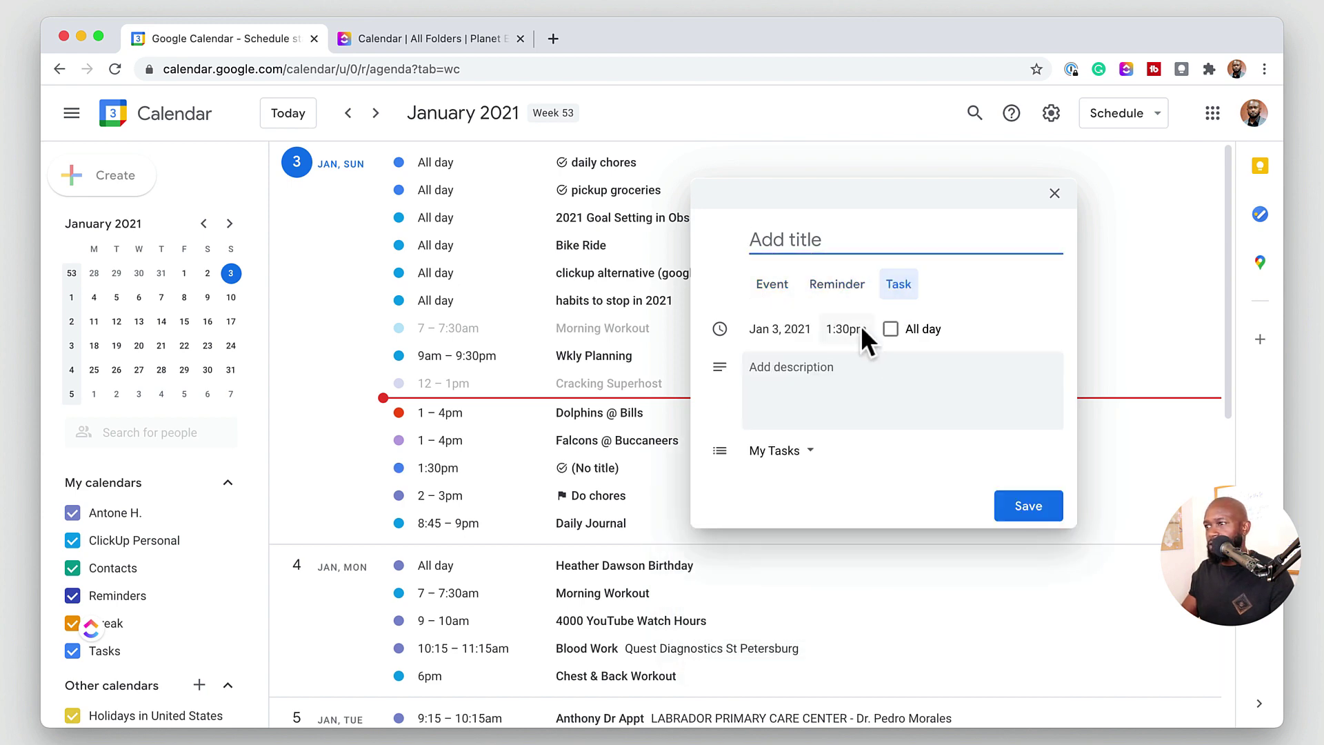
click(461, 39)
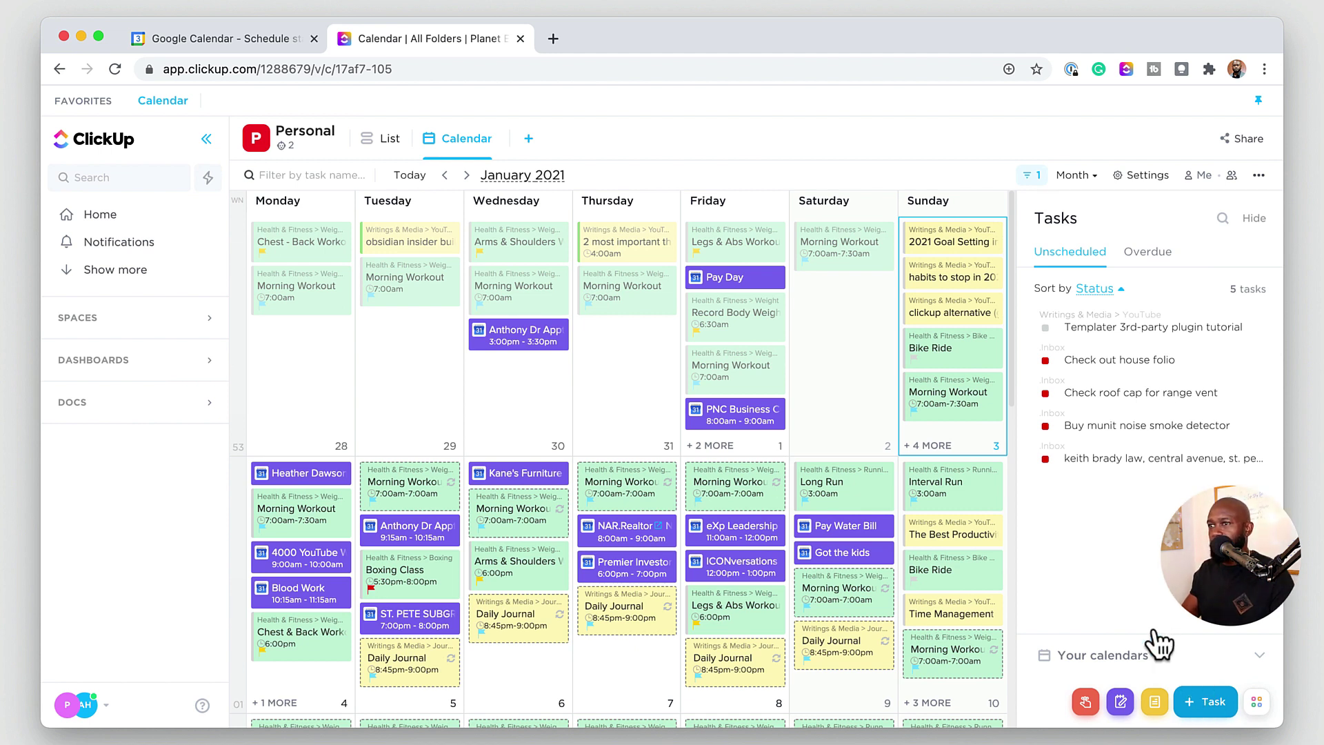
click(280, 36)
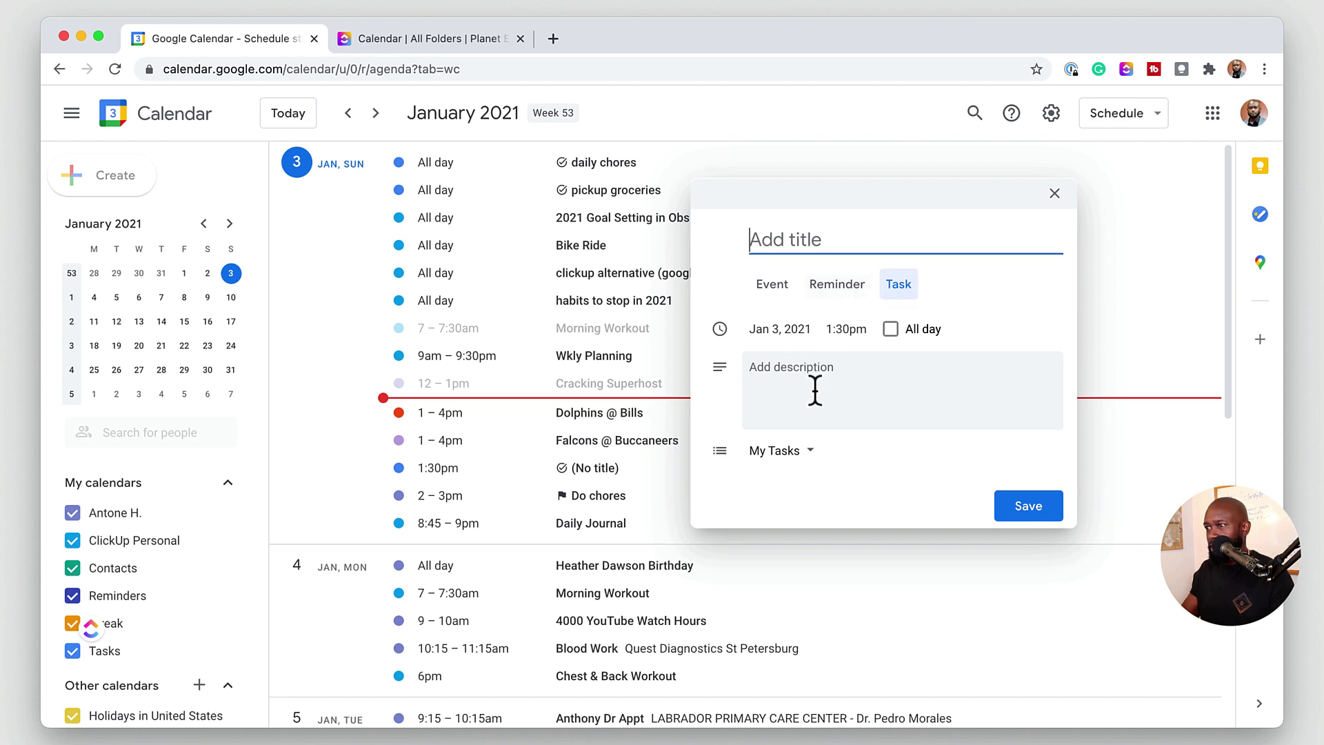
View the task list choices and the Reminder and Event forms of the new entry, and discard it
click(811, 460)
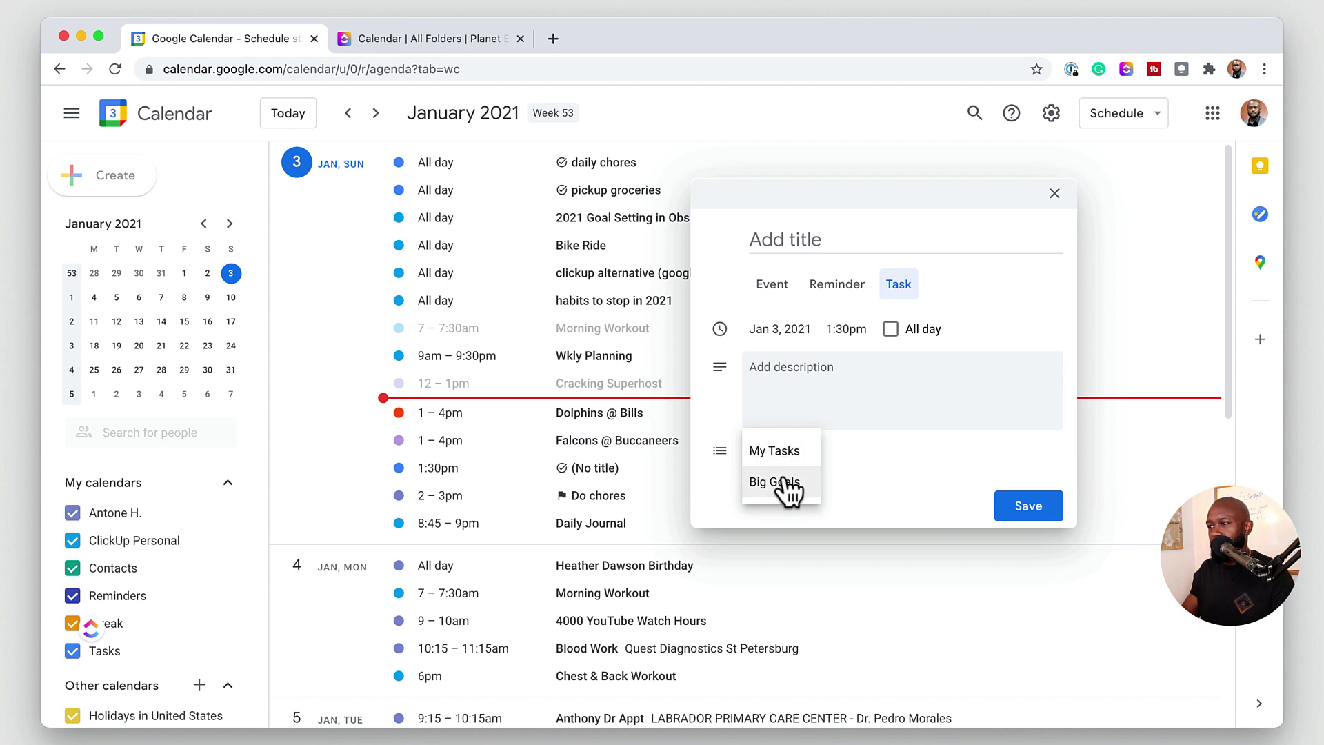
click(843, 287)
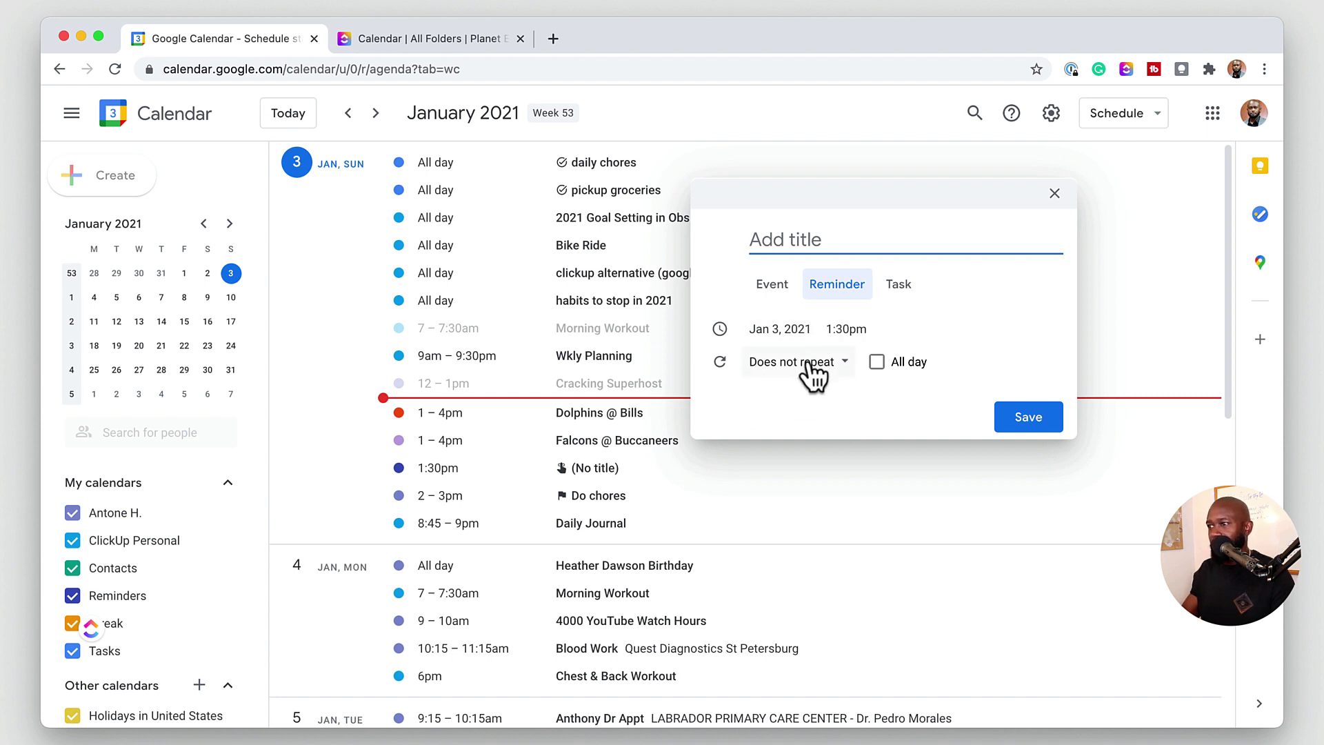
click(773, 286)
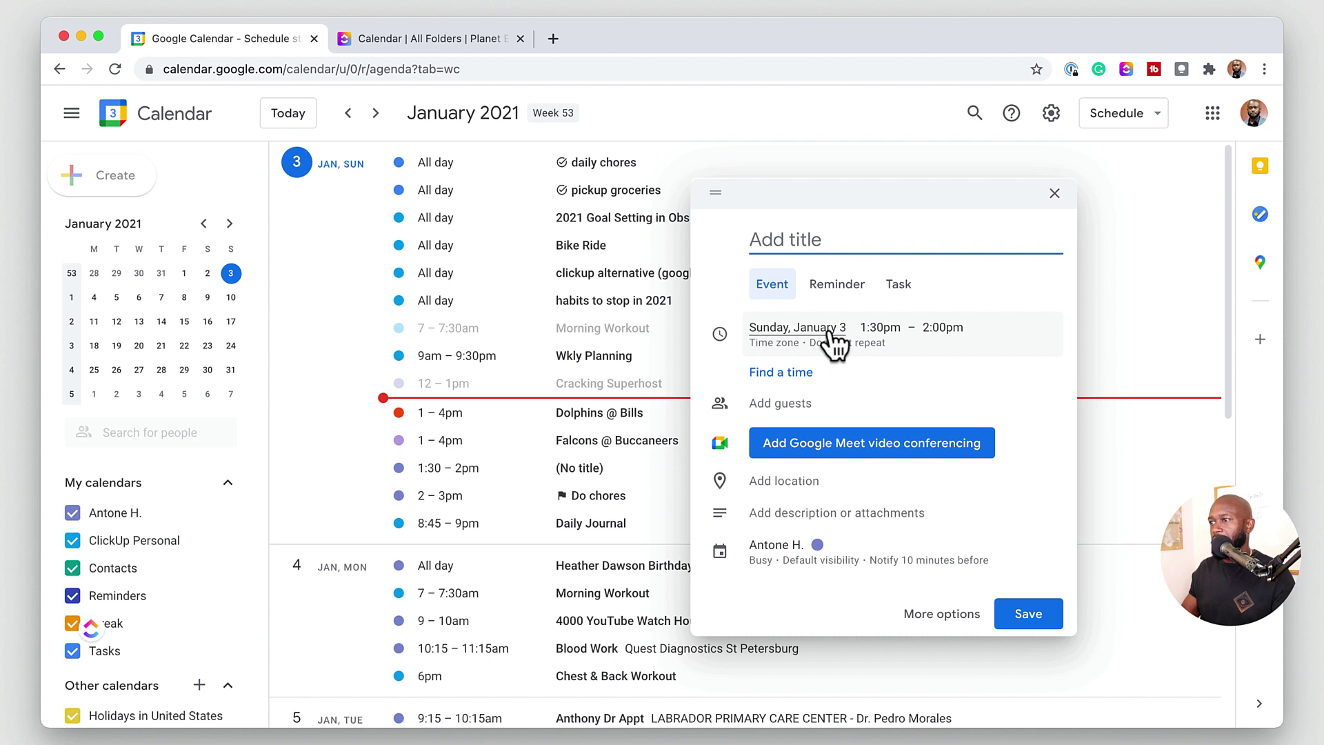
key(Escape)
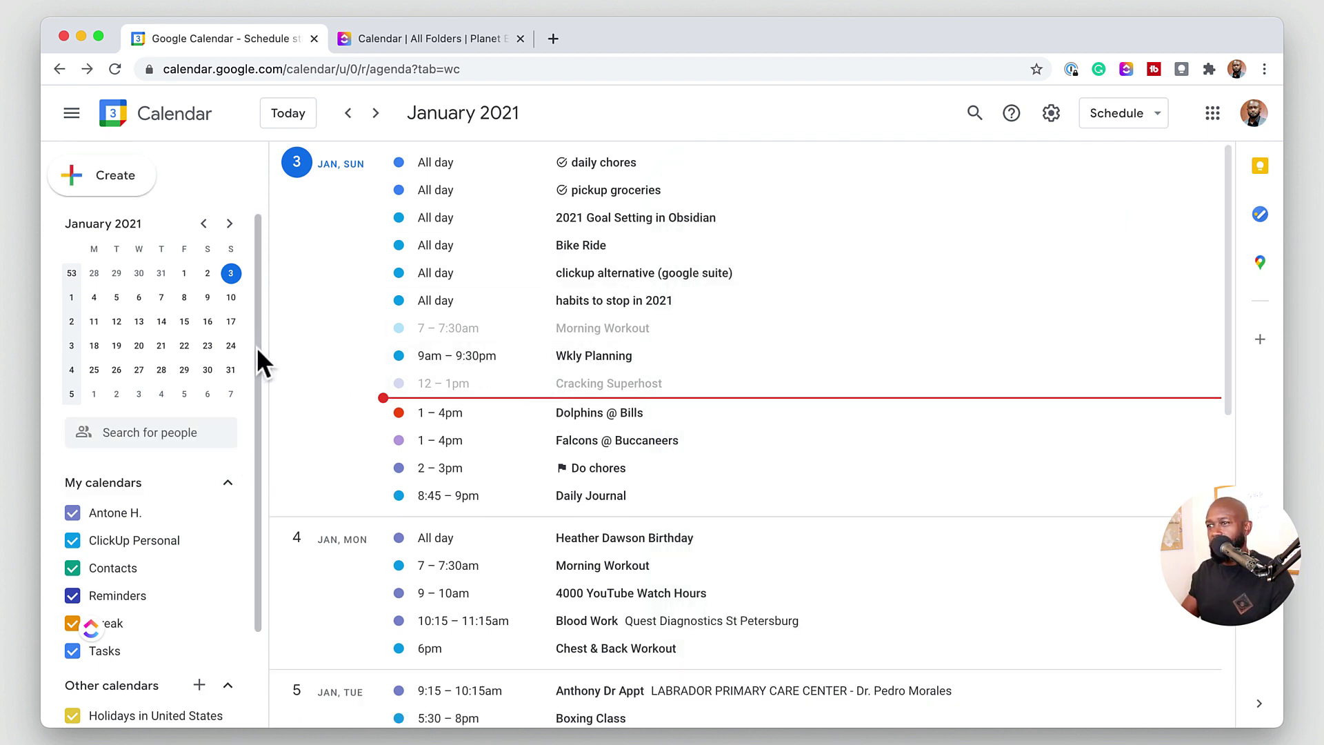
Examine the full My calendars and Other calendars lists, and glance at ClickUp before returning to Google Calendar
drag(257, 346, 259, 477)
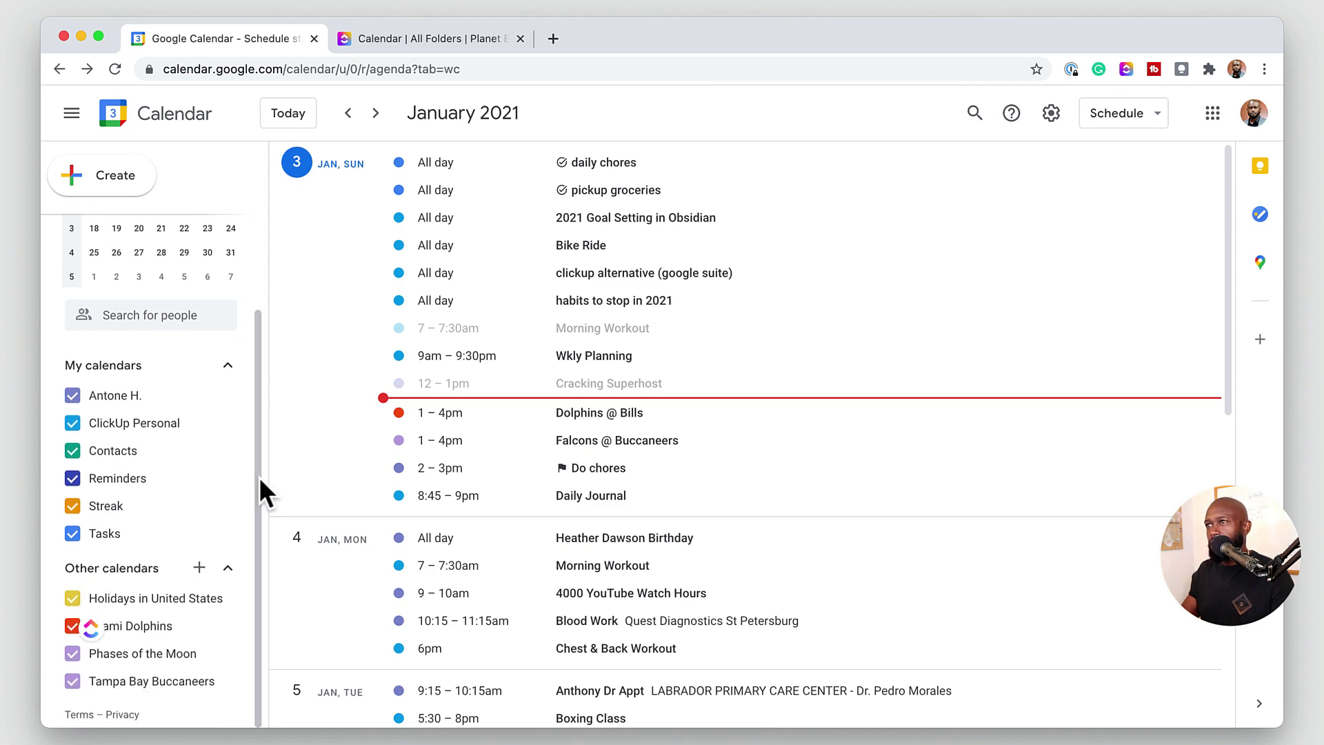
click(370, 40)
click(279, 42)
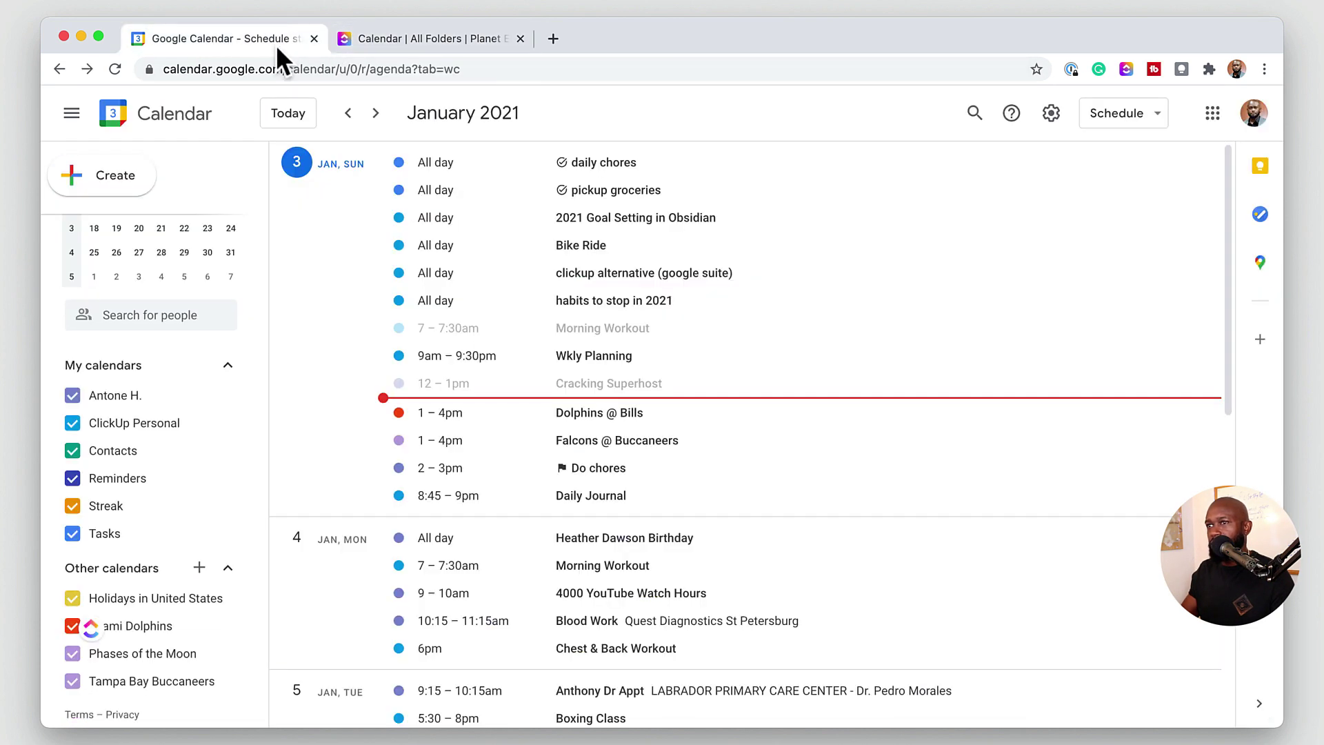
Switch to ClickUp, examine the Personal tasks grouped by due date in List view, and return to the Calendar view
click(372, 41)
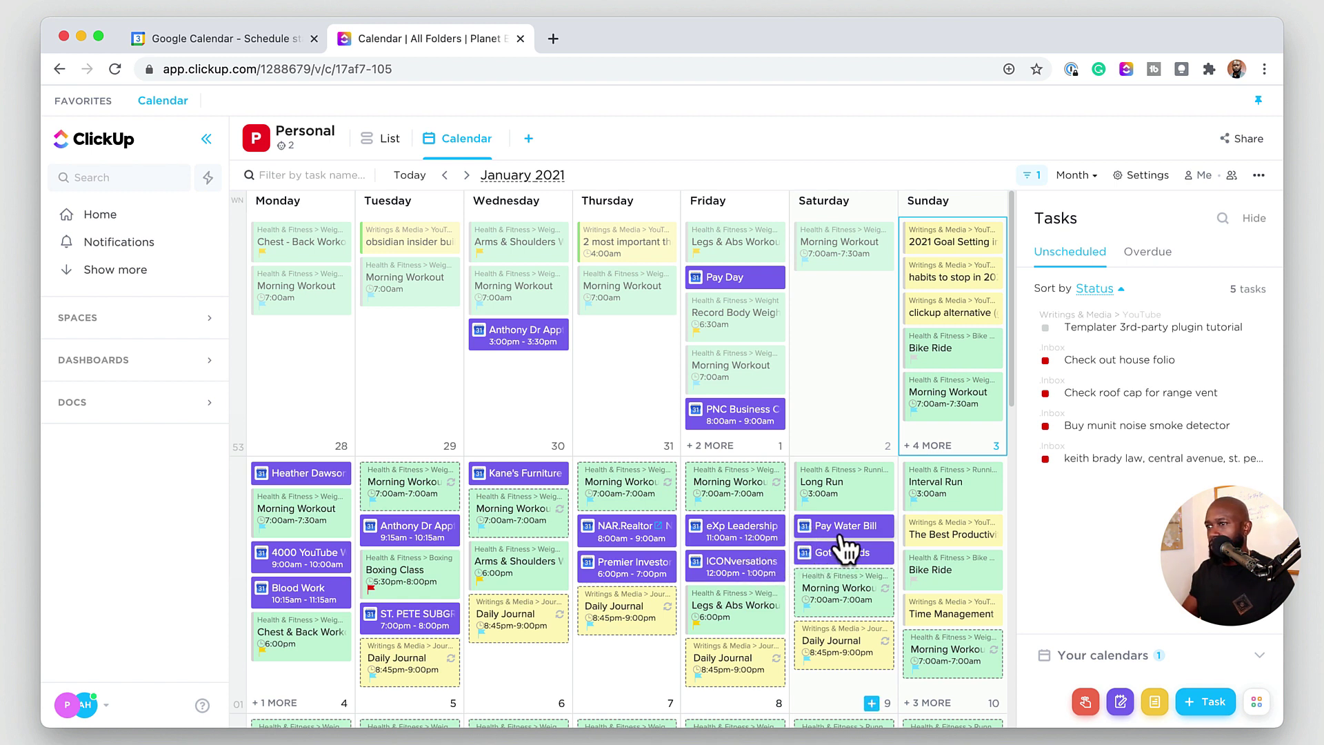
click(382, 138)
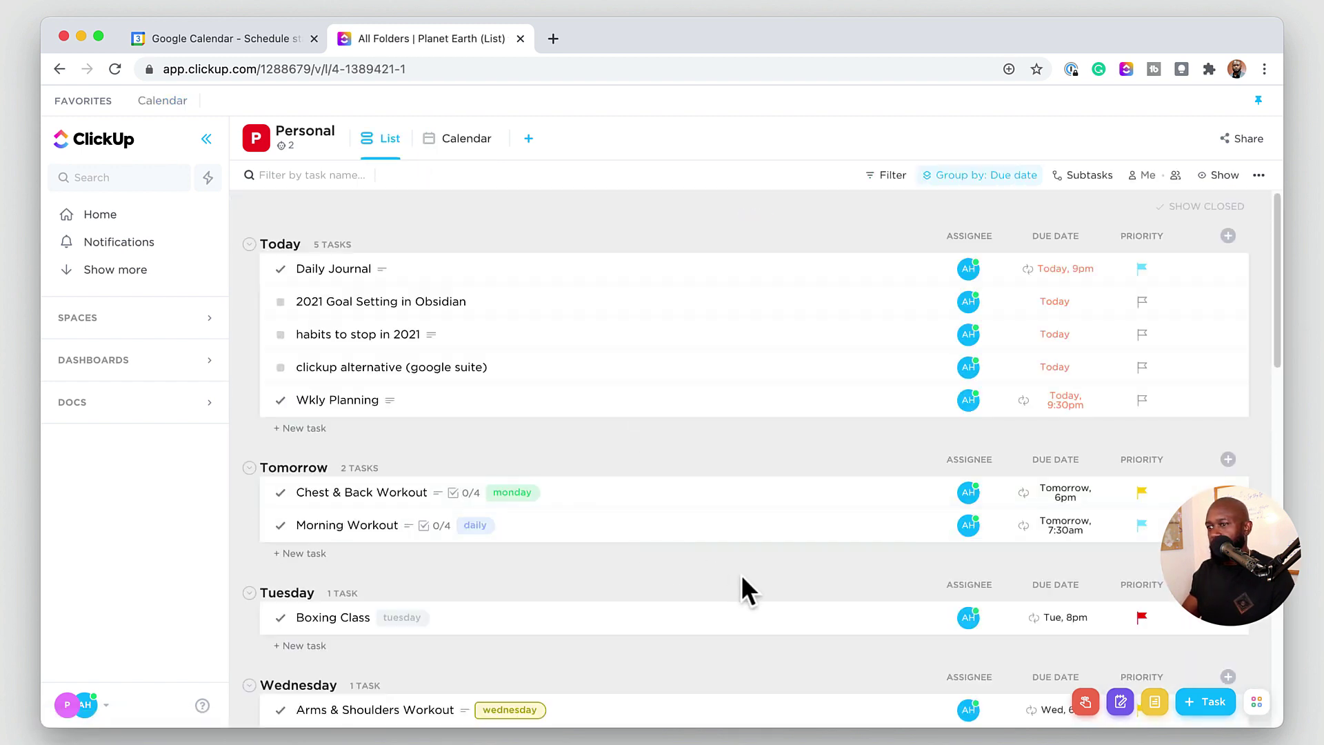
scroll(742, 588, down, 4)
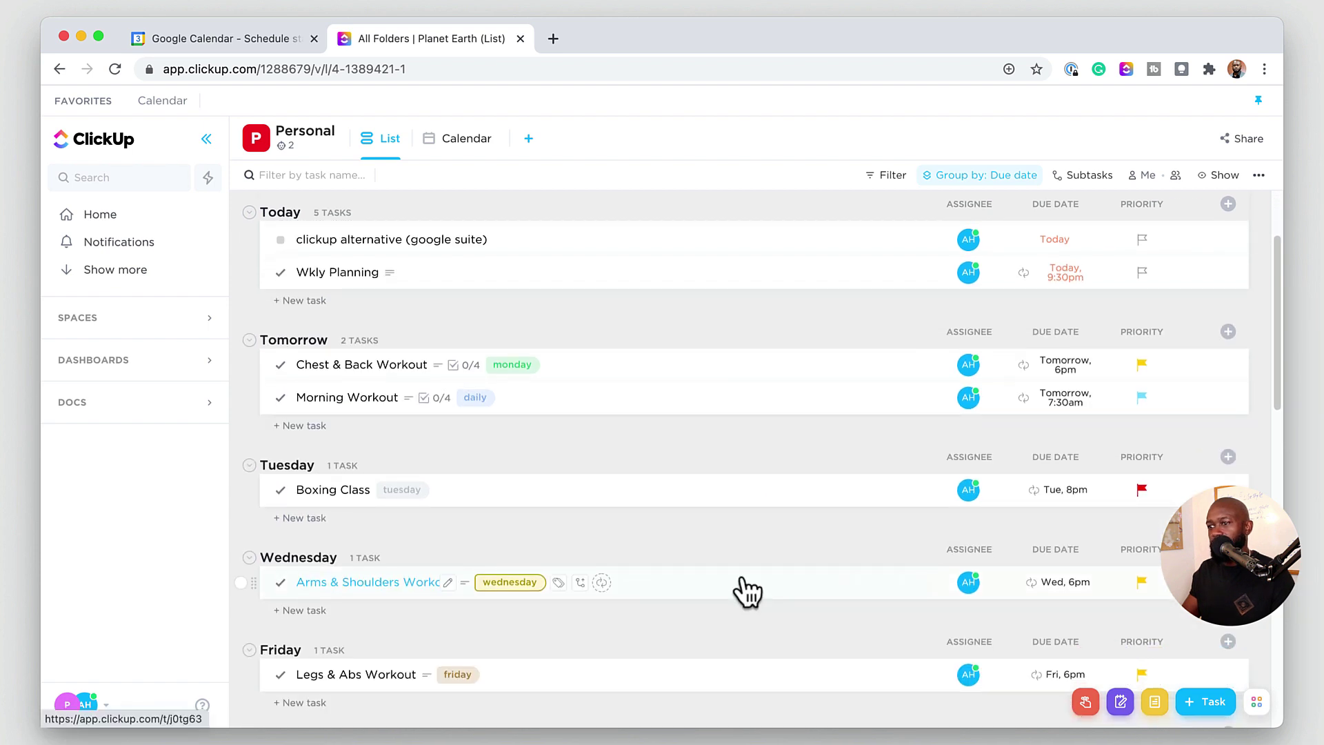
scroll(747, 589, down, 3)
scroll(747, 589, down, 6)
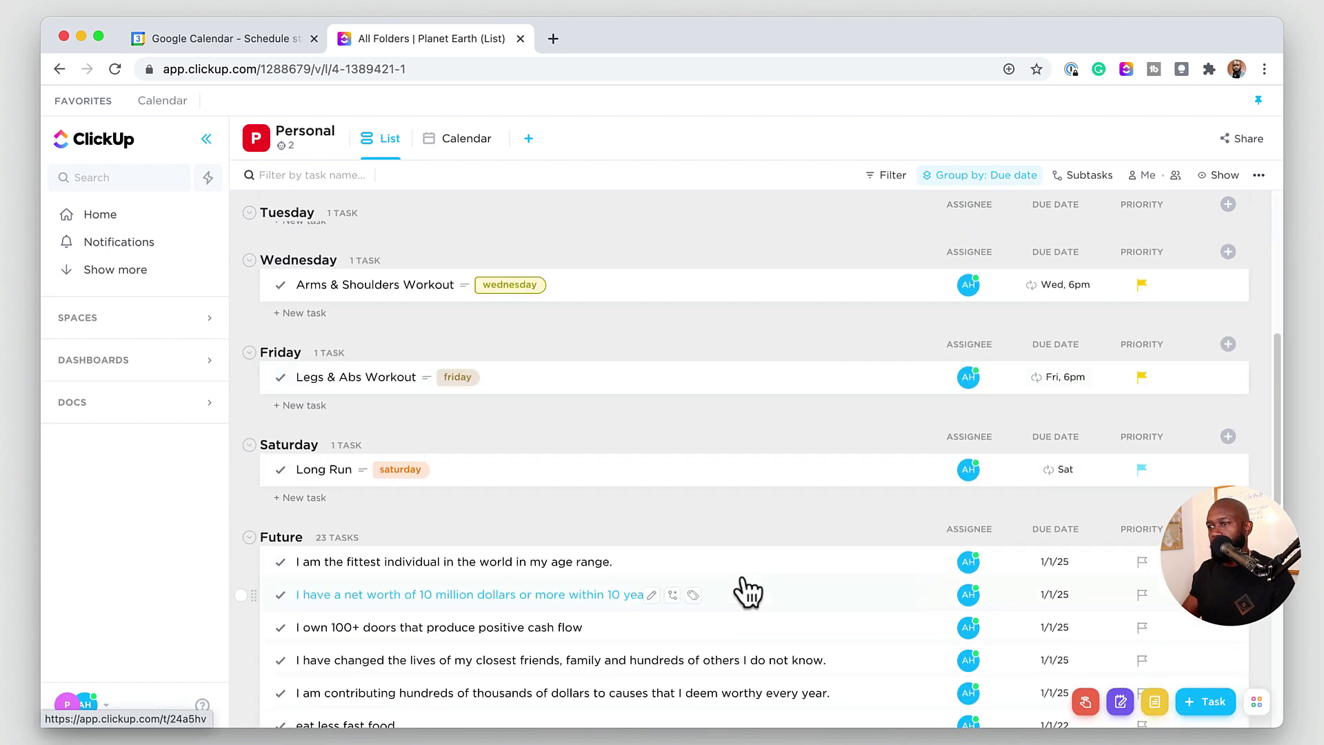
scroll(748, 587, up, 12)
click(479, 140)
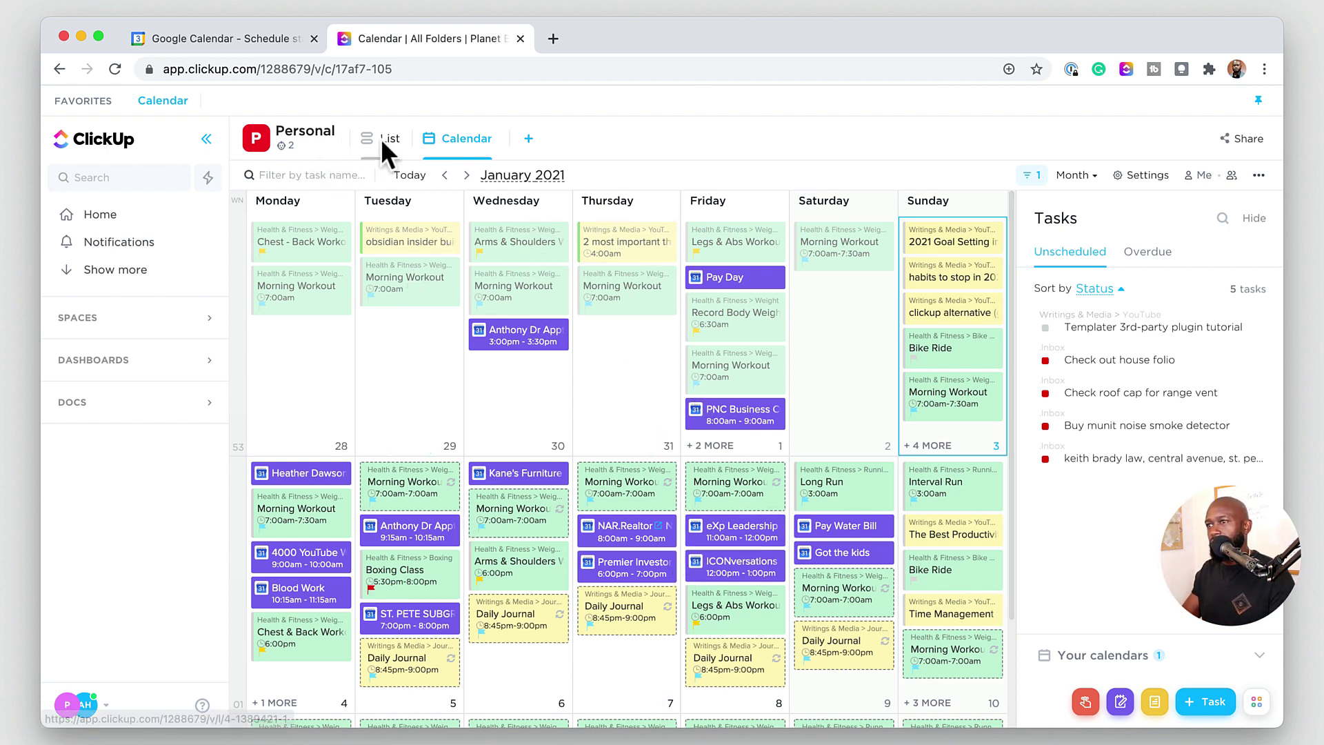
Switch to Google Calendar and move the floating ClickUp button away from the calendar lists
click(271, 44)
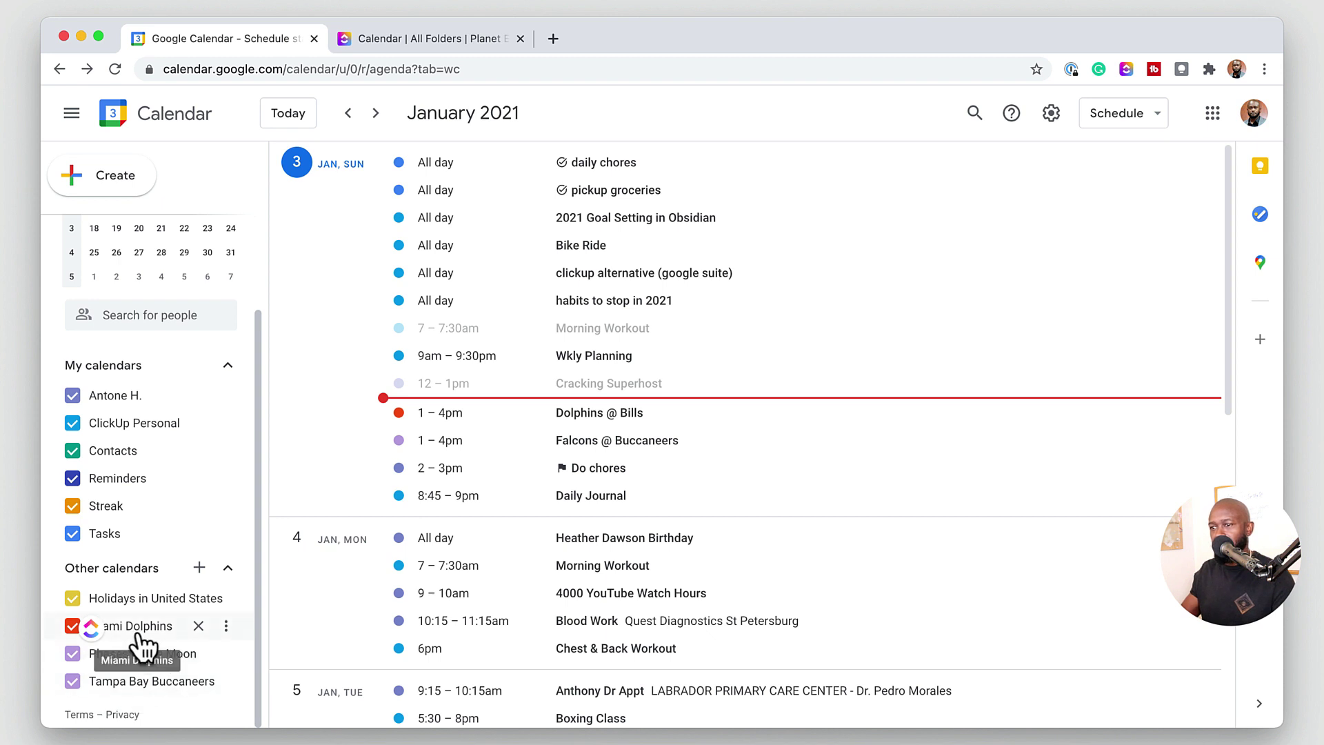
mouse_move(100, 634)
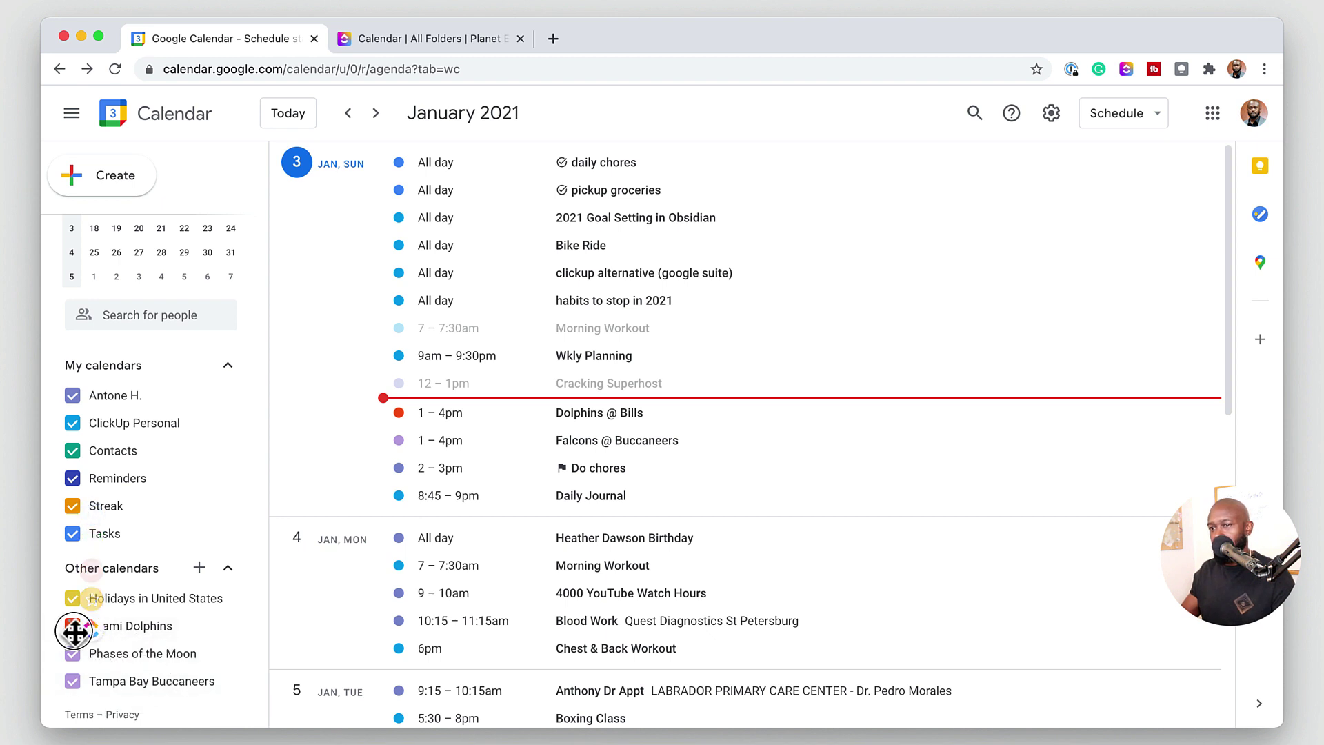
drag(74, 630, 1199, 690)
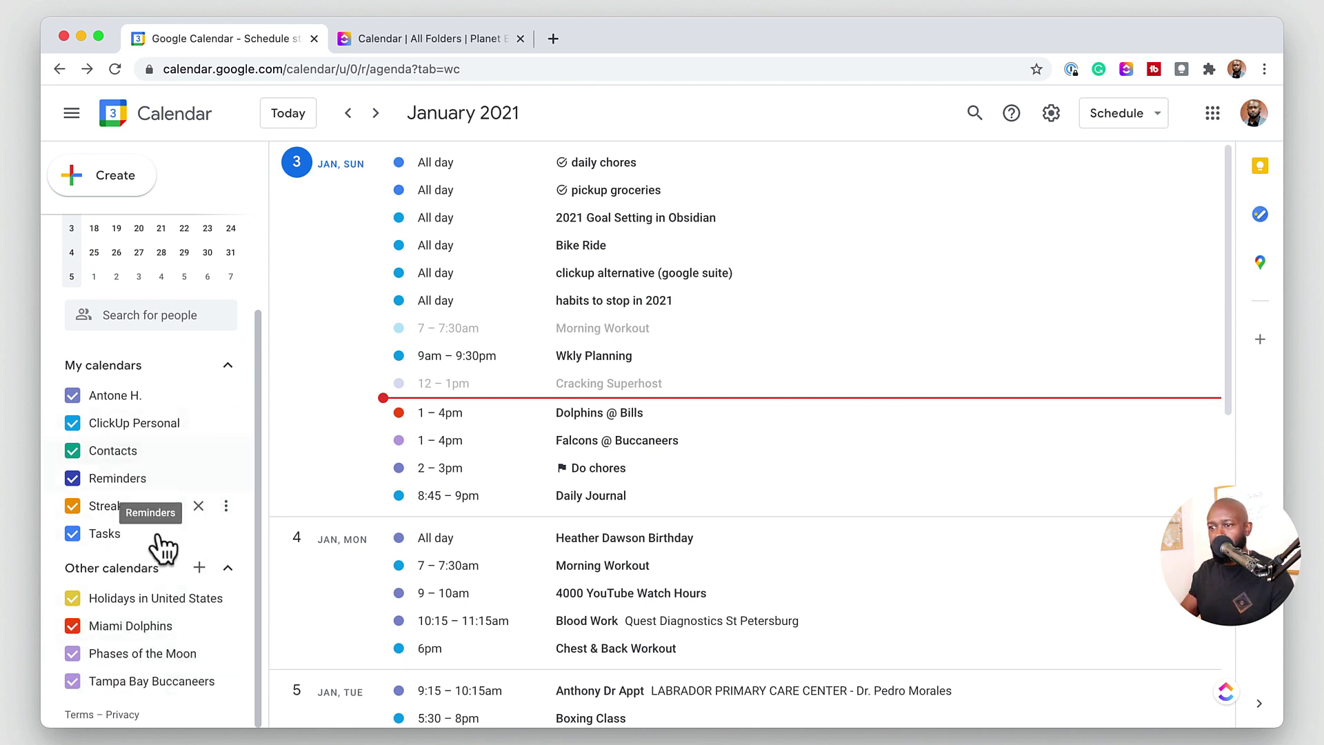
View the options for adding other calendars, and close them without choosing one
click(199, 569)
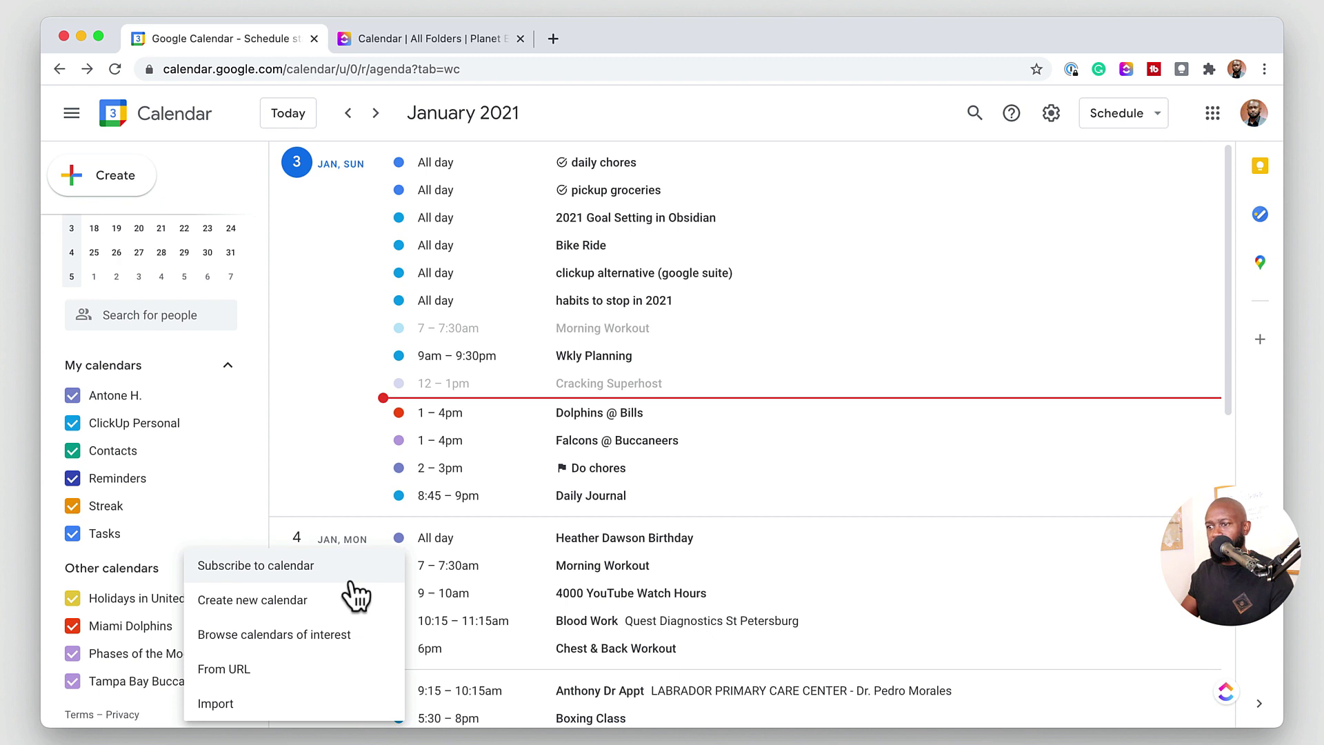
key(Escape)
scroll(200, 483, up, 3)
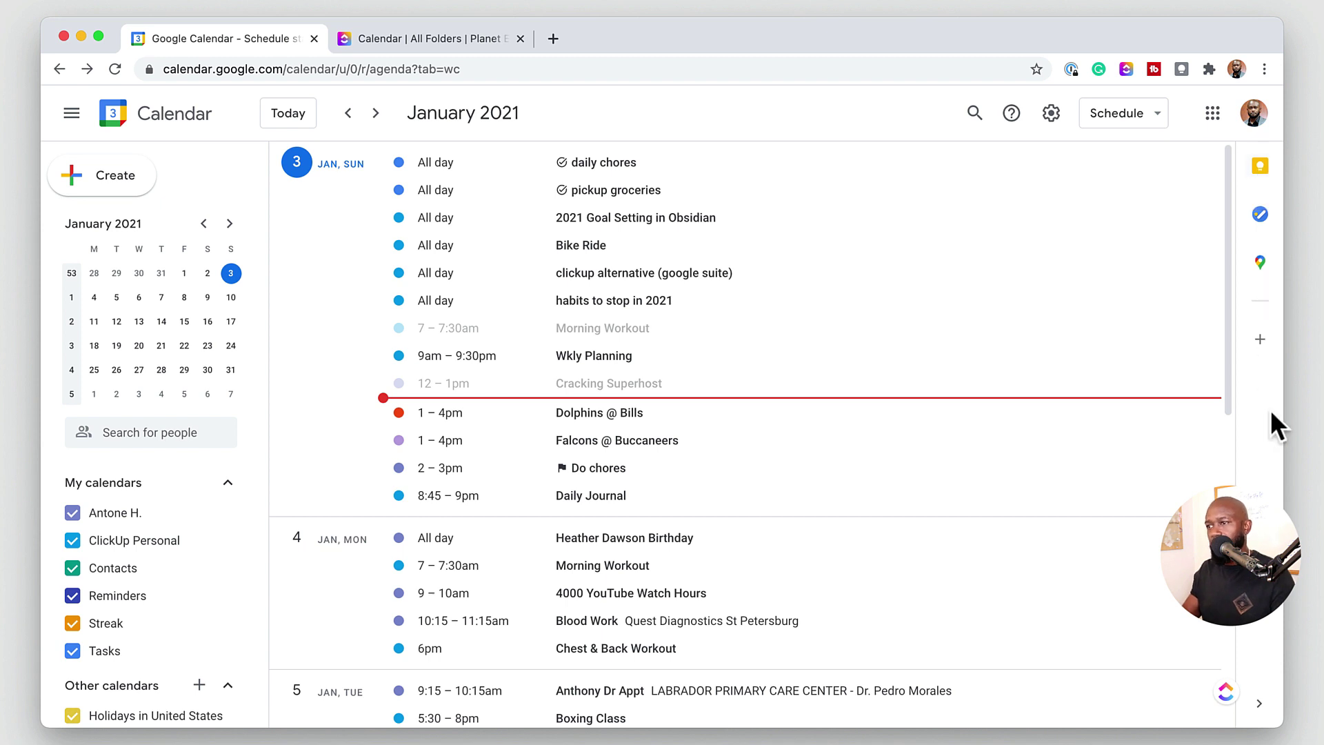
Examine the "pickup groceries" task in Google Tasks, including its details, list choices and subtasks, and close the task view
click(1259, 219)
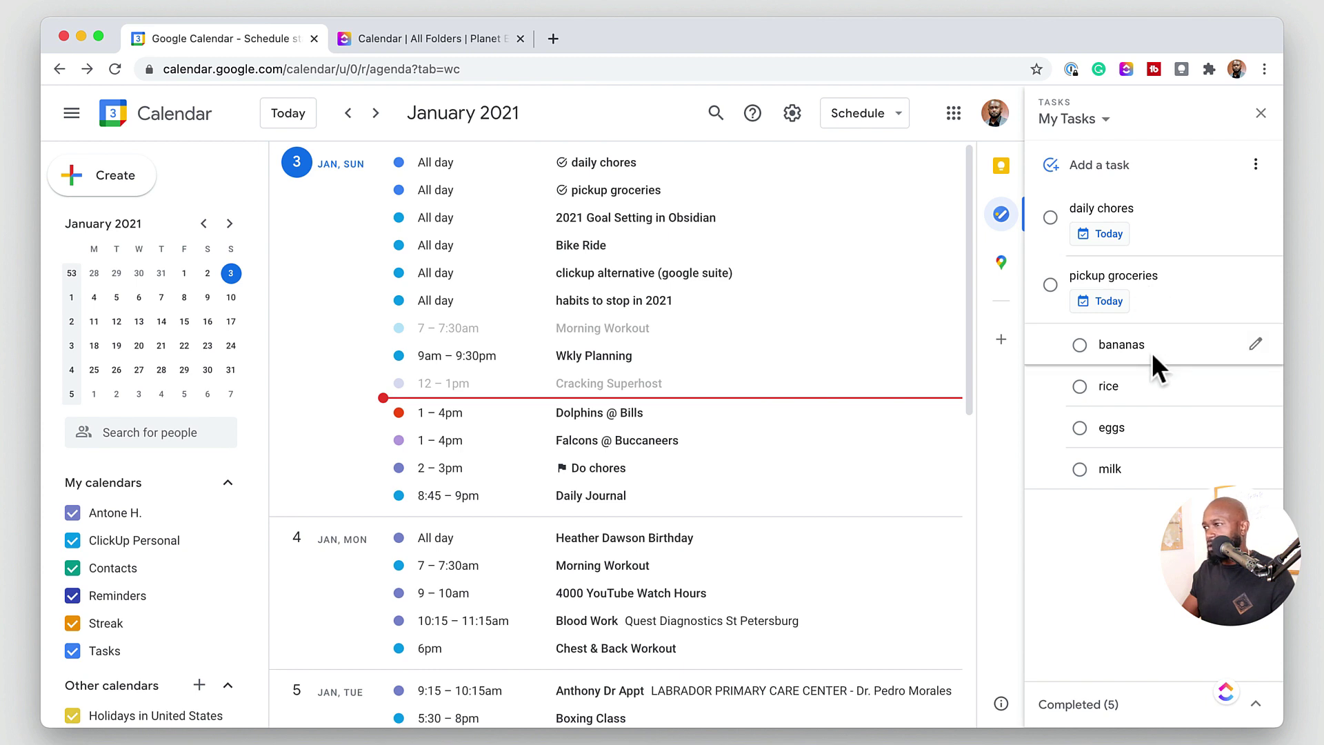
click(1255, 282)
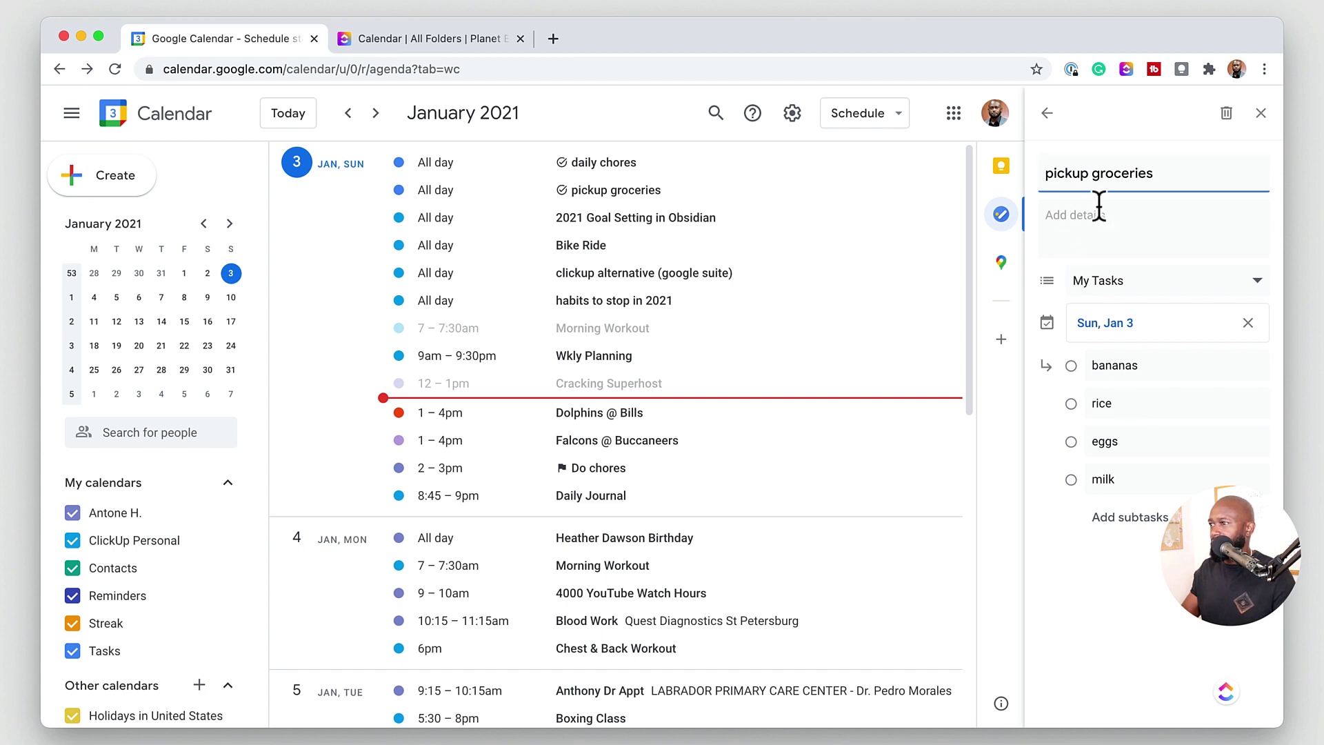
key(Tab)
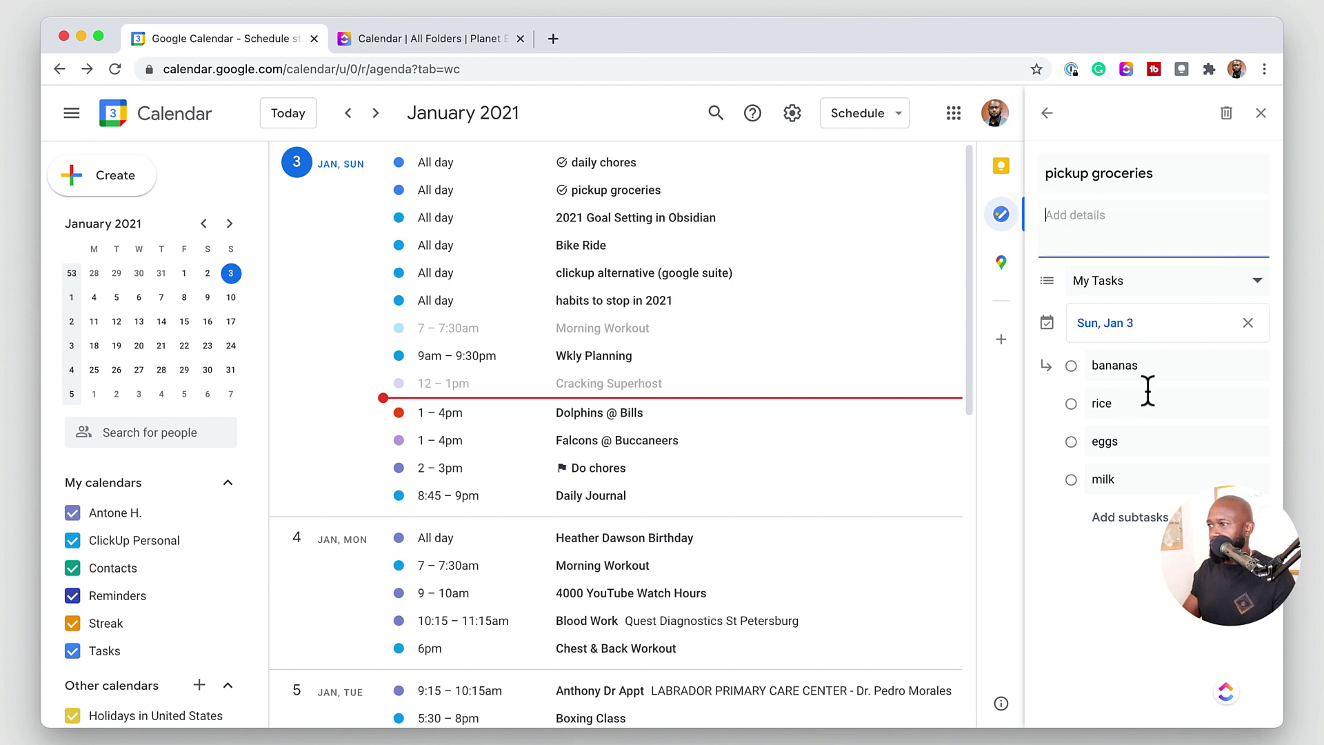
click(1220, 284)
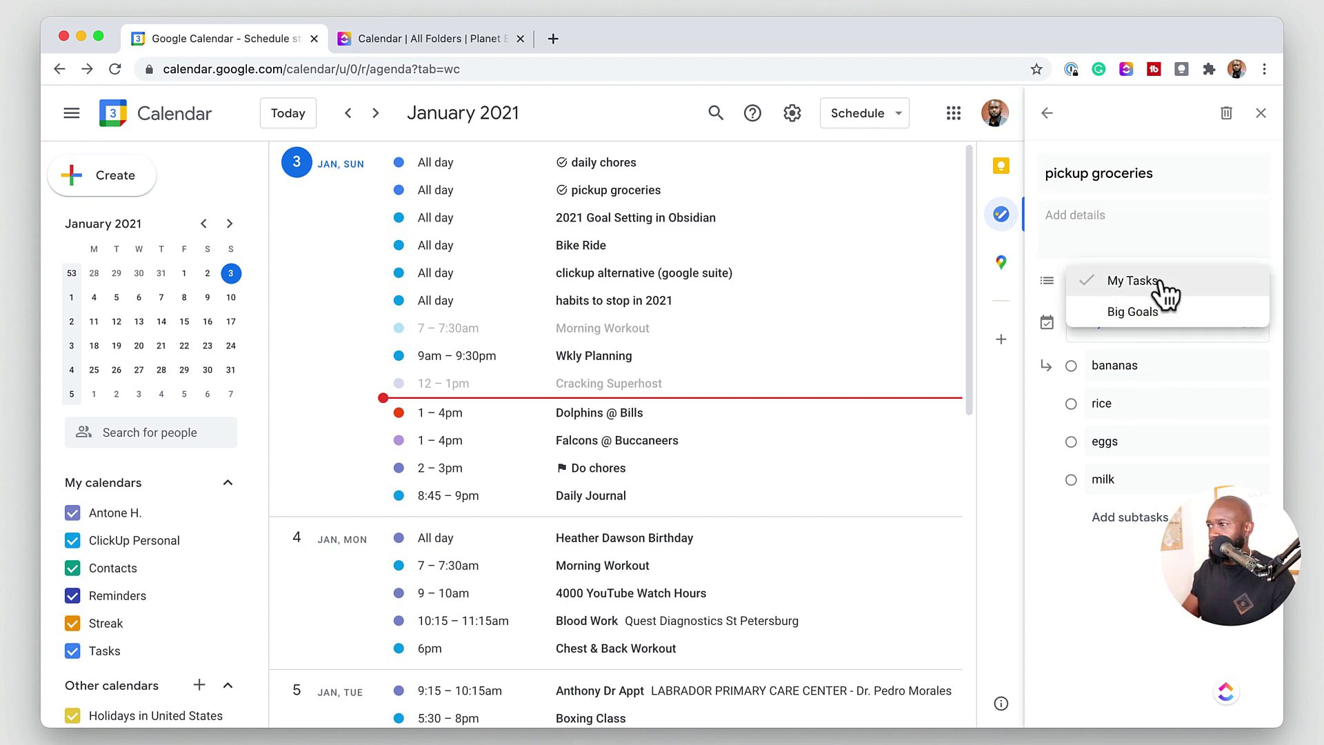
click(1153, 222)
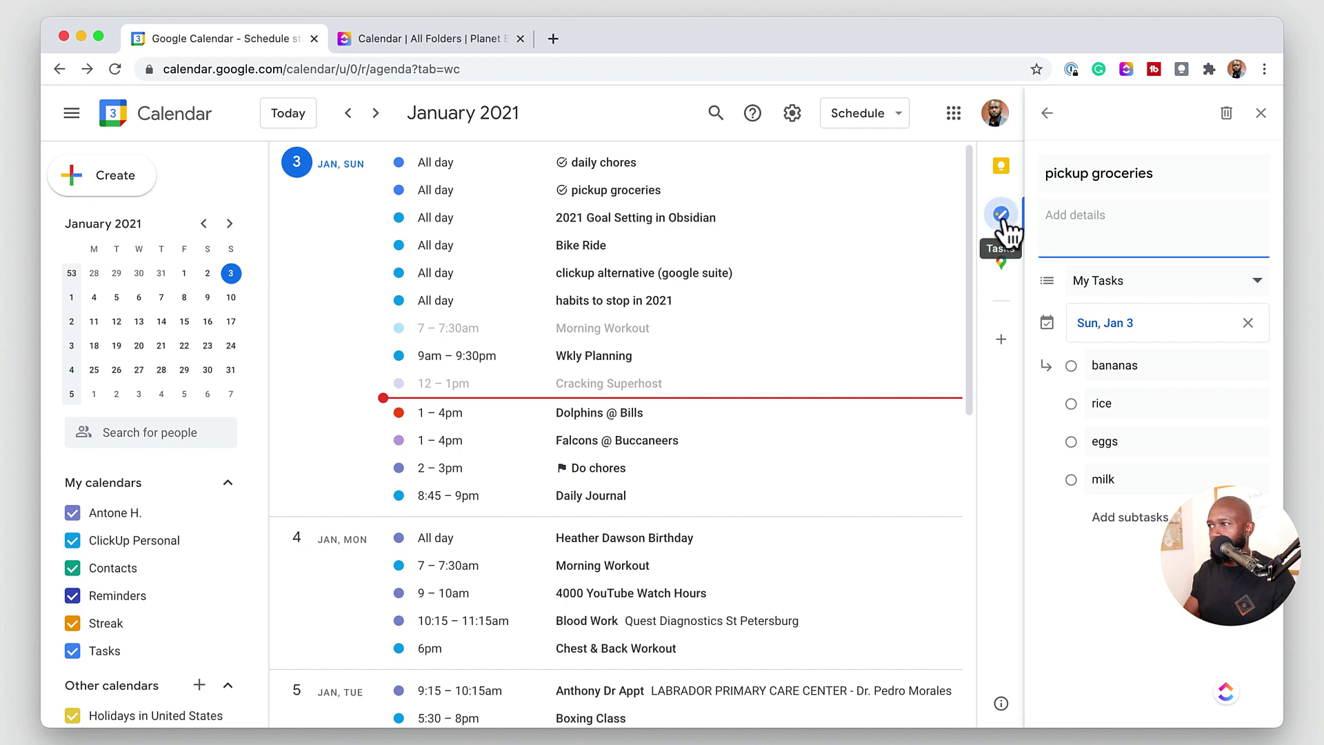
click(1262, 115)
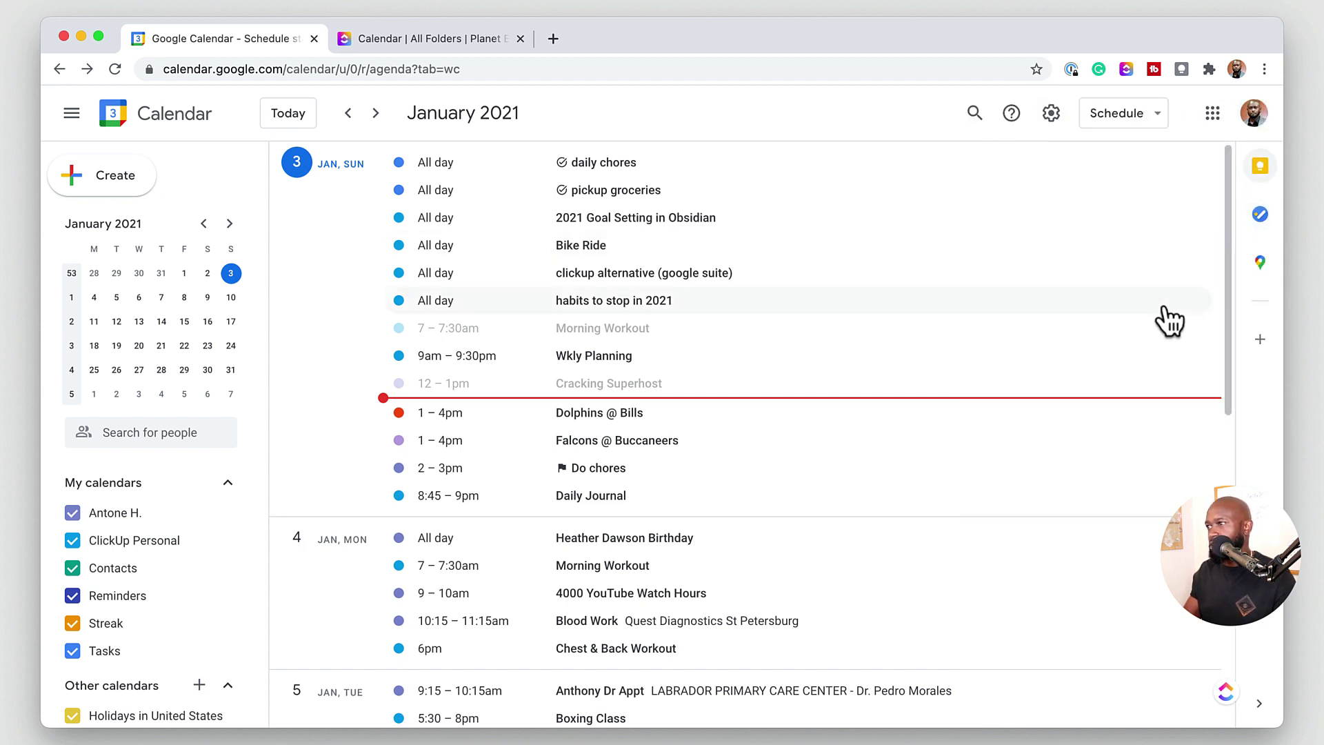
Show the Keep notes beside the calendar and look through them
click(1261, 171)
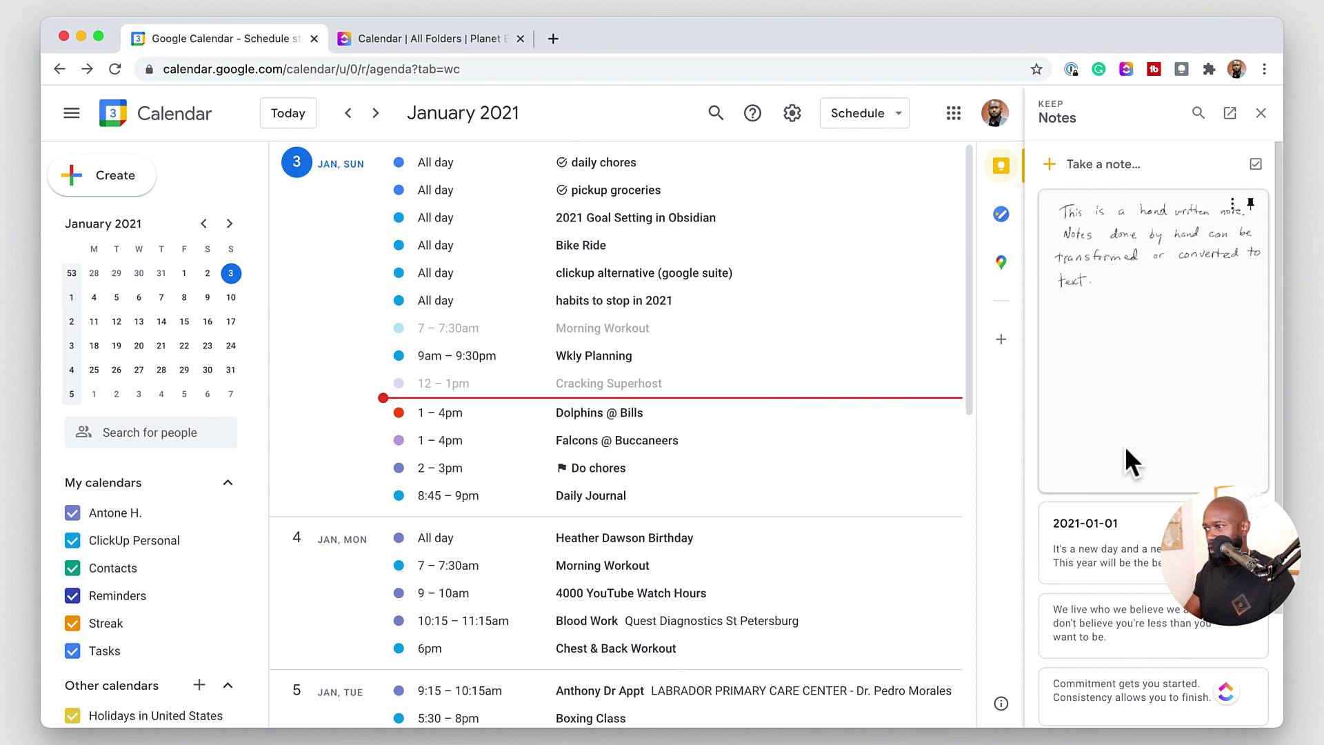
scroll(1126, 458, down, 2)
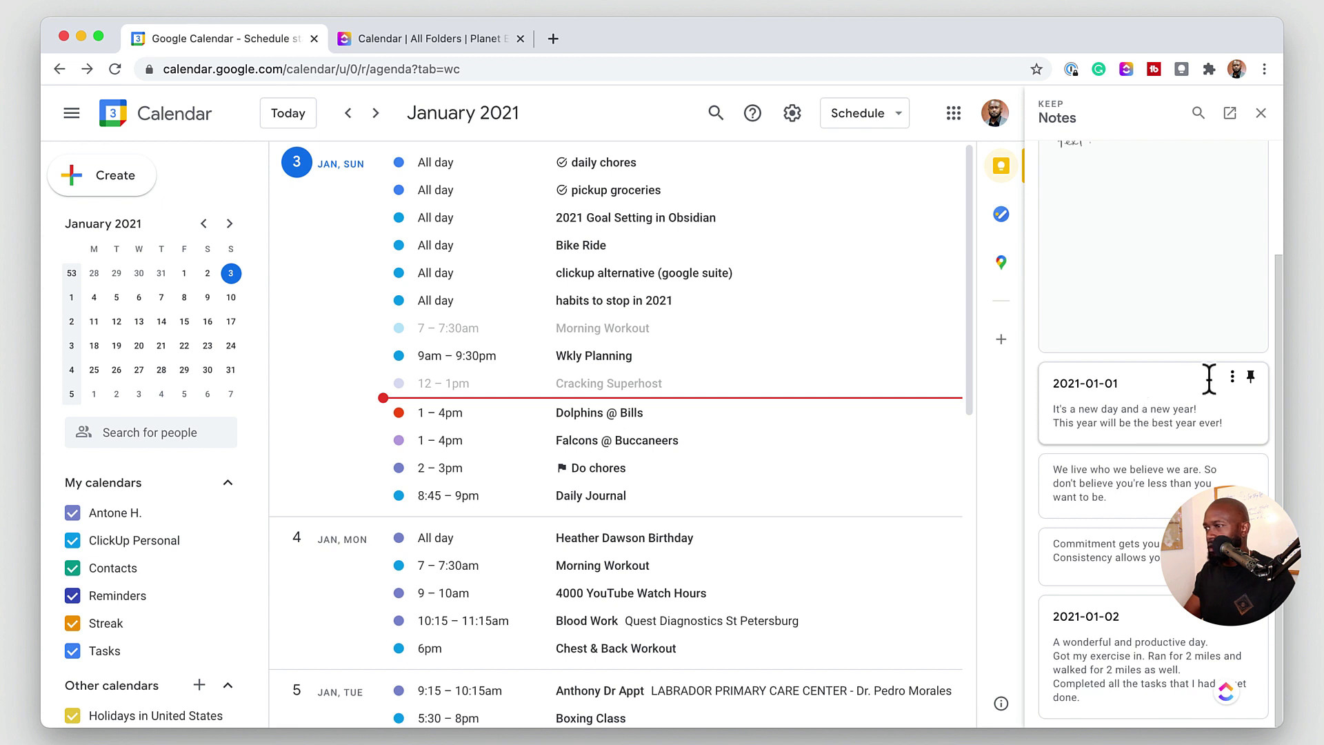
scroll(1161, 386, up, 3)
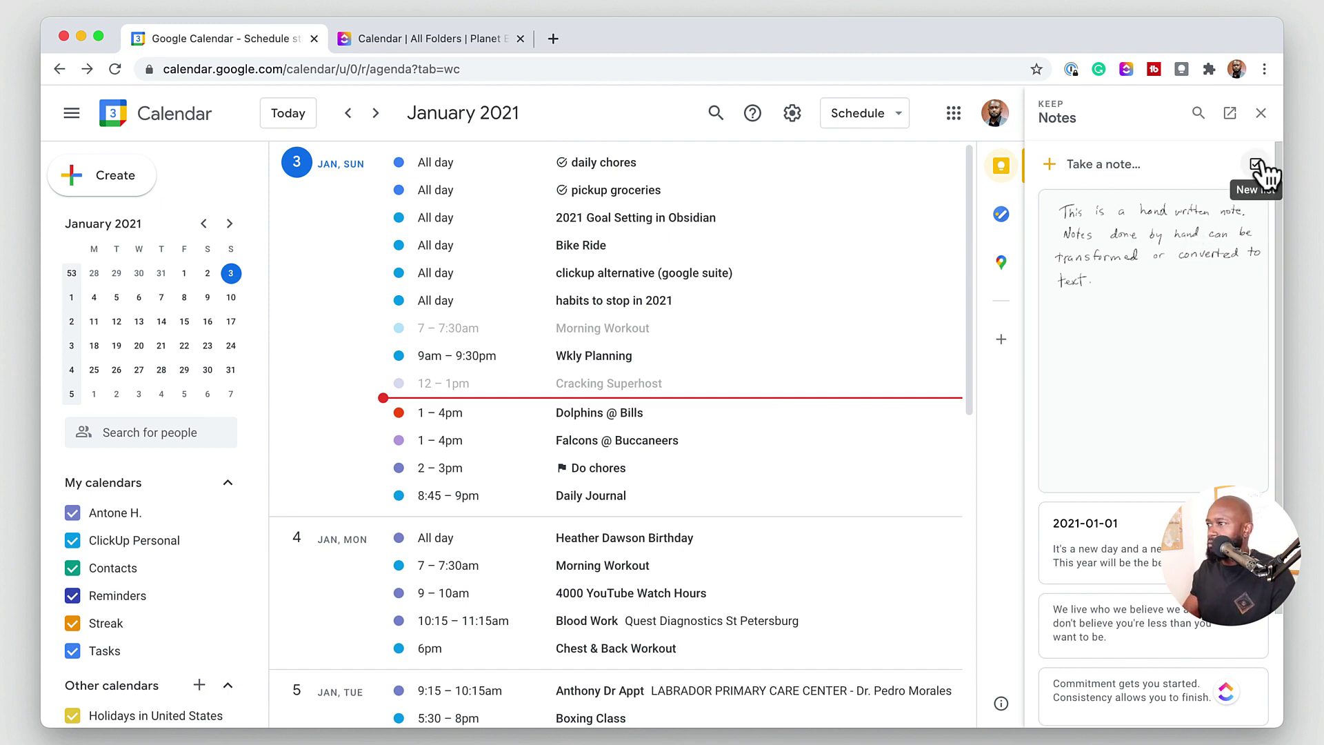
Open Google Keep in its own tab, view the notes labelled Journals, and return to all notes
click(1230, 113)
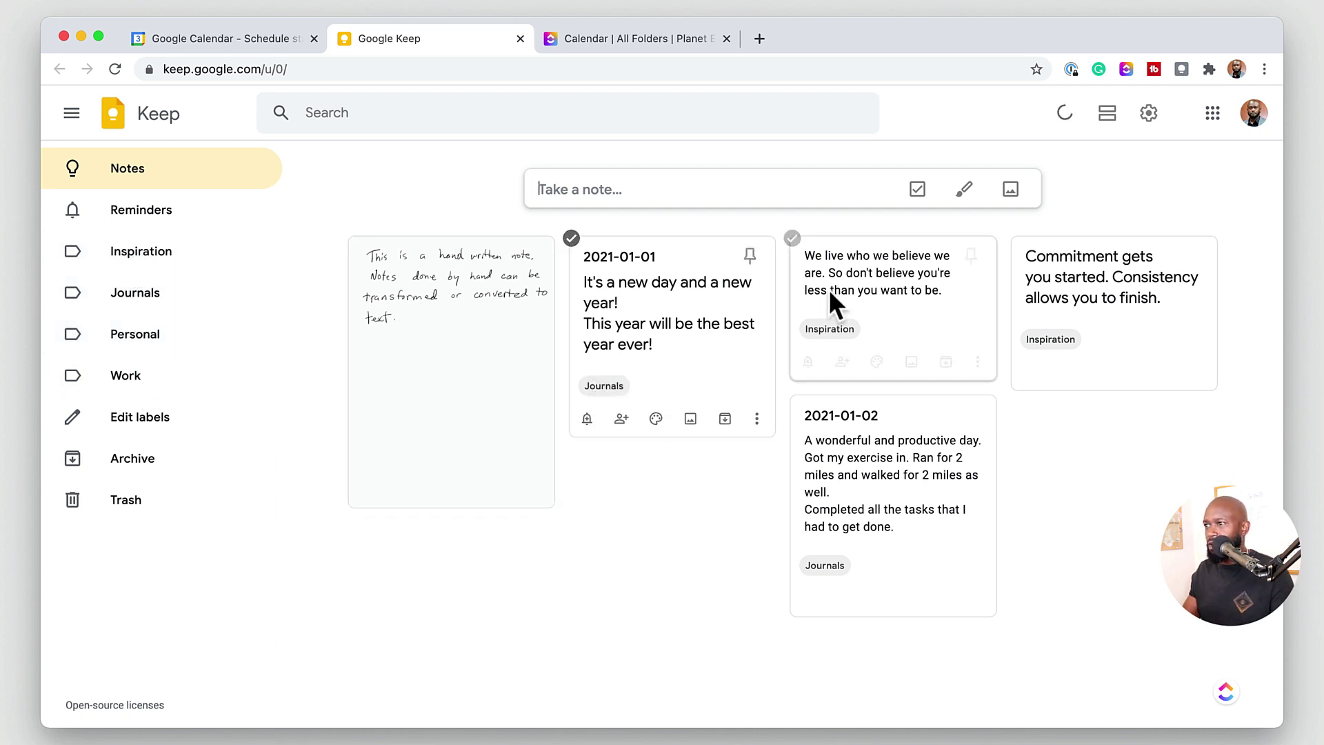
click(136, 338)
click(141, 293)
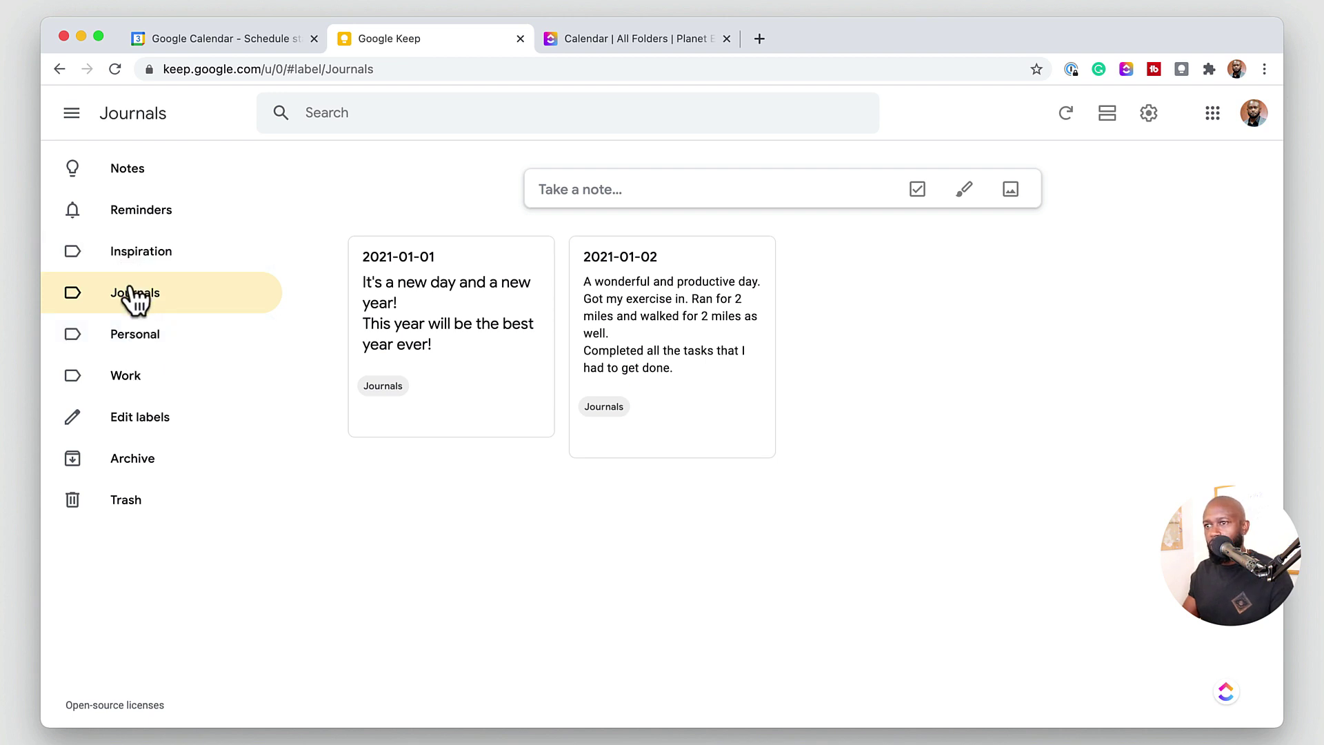
click(133, 181)
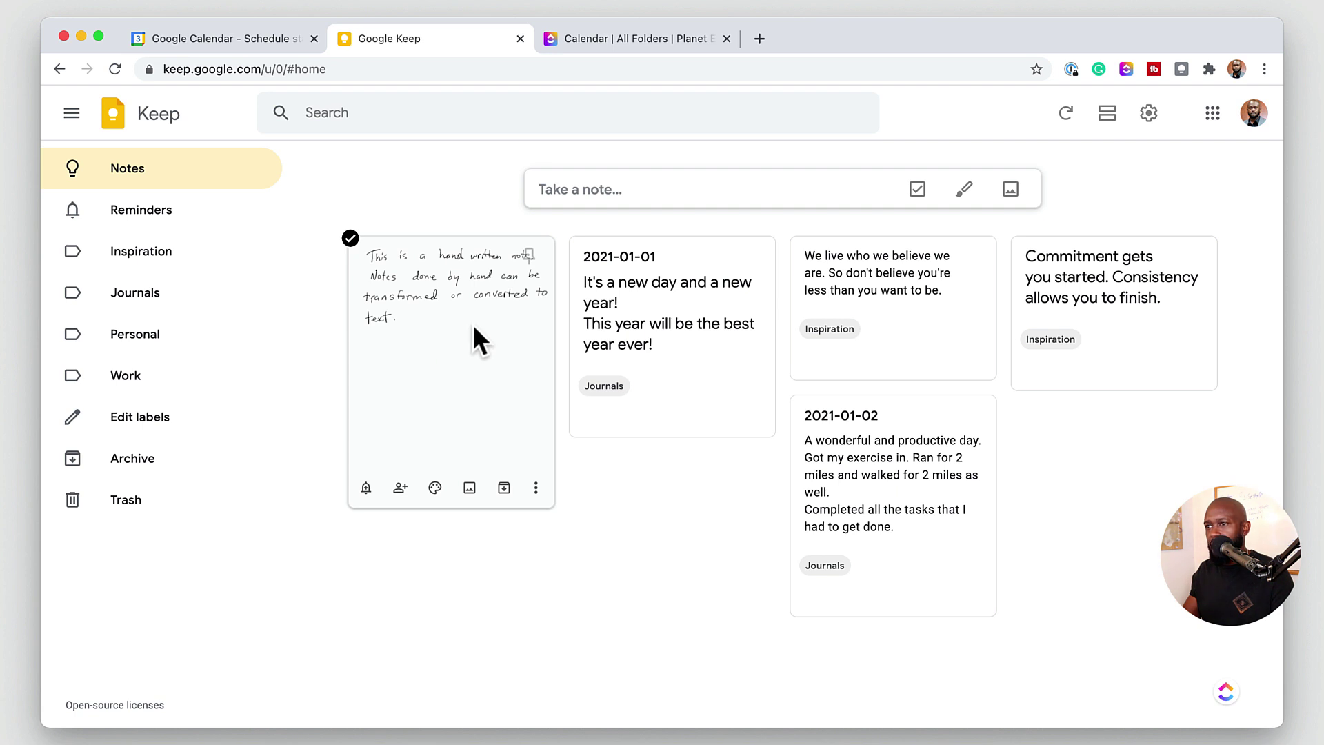
Open the handwritten note, extract its text with Grab image text, and display the extracted text
click(438, 277)
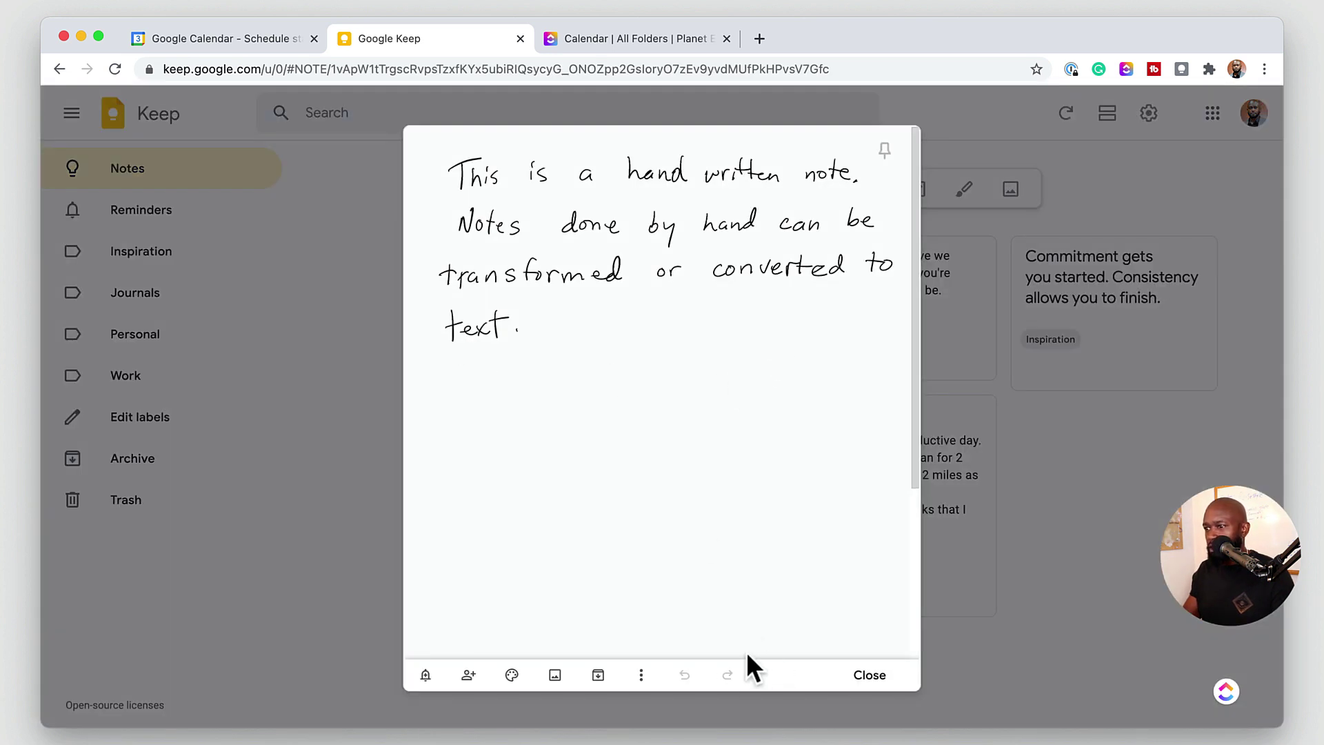
click(643, 678)
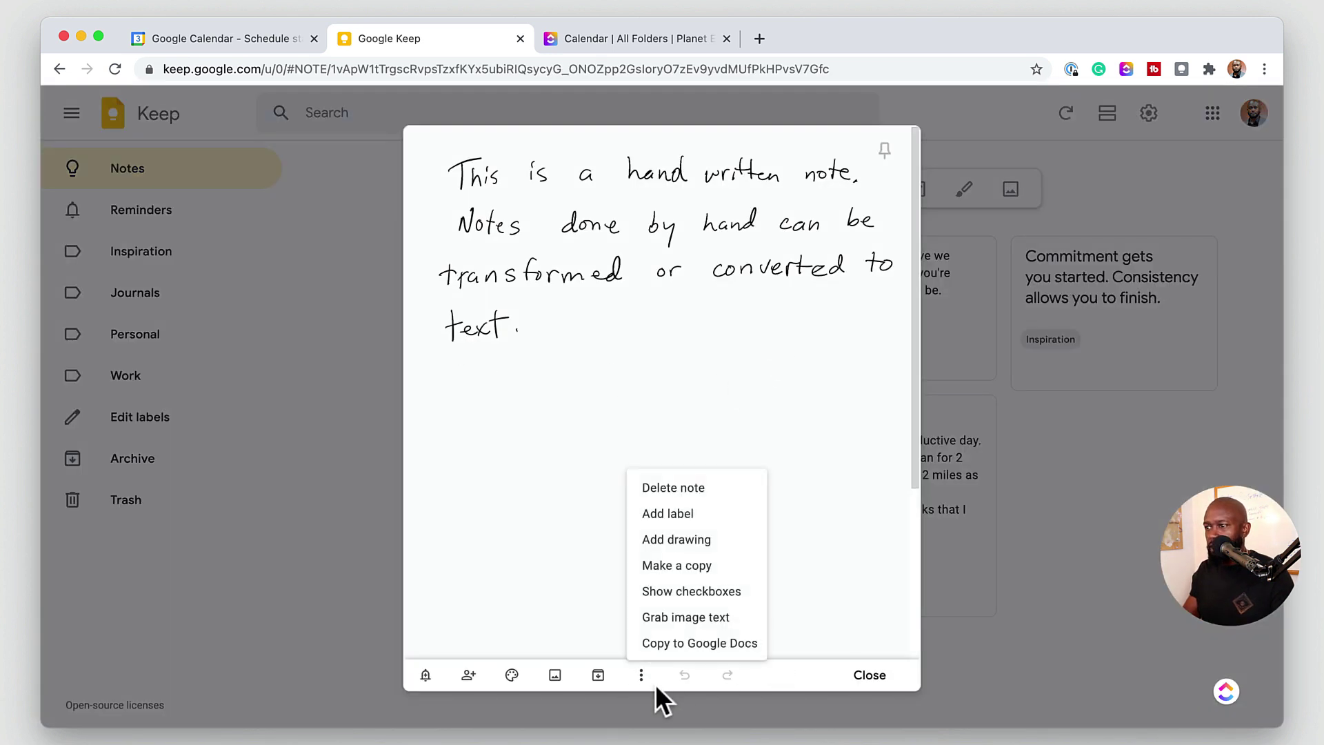
click(717, 619)
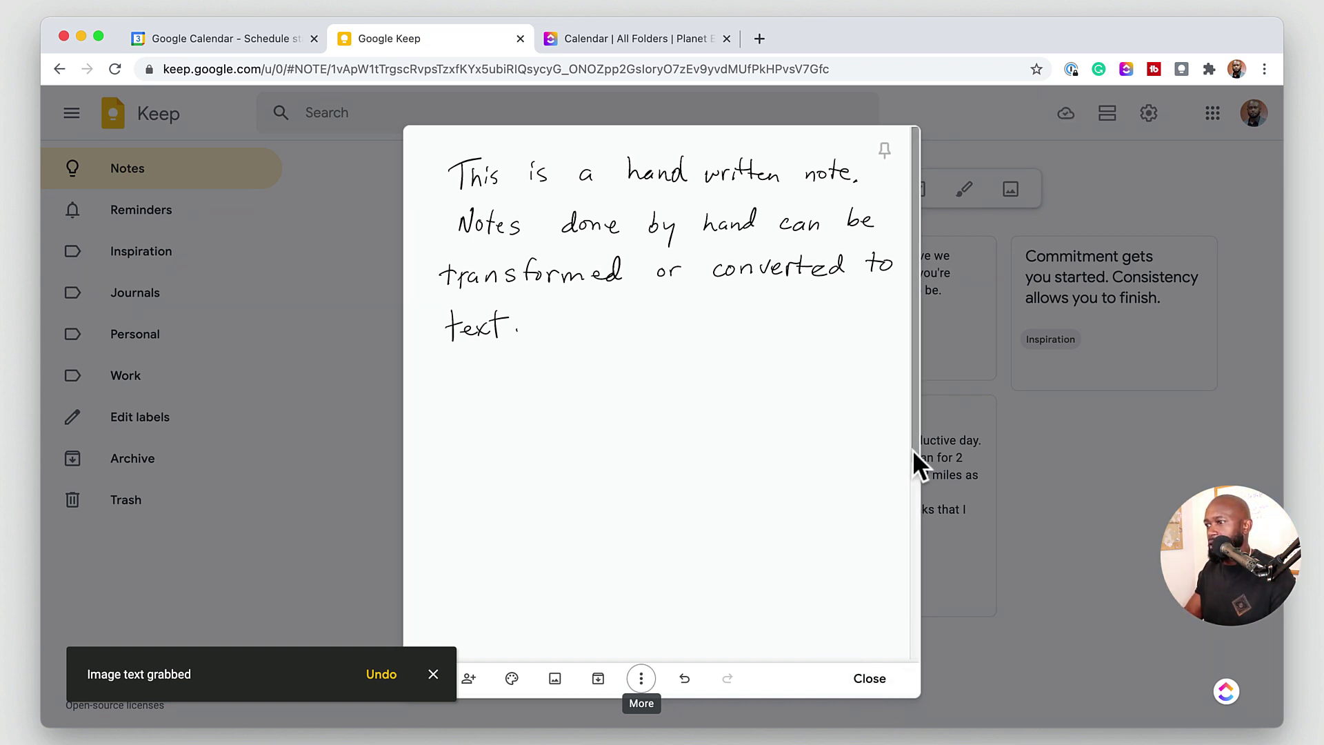
drag(916, 458, 917, 651)
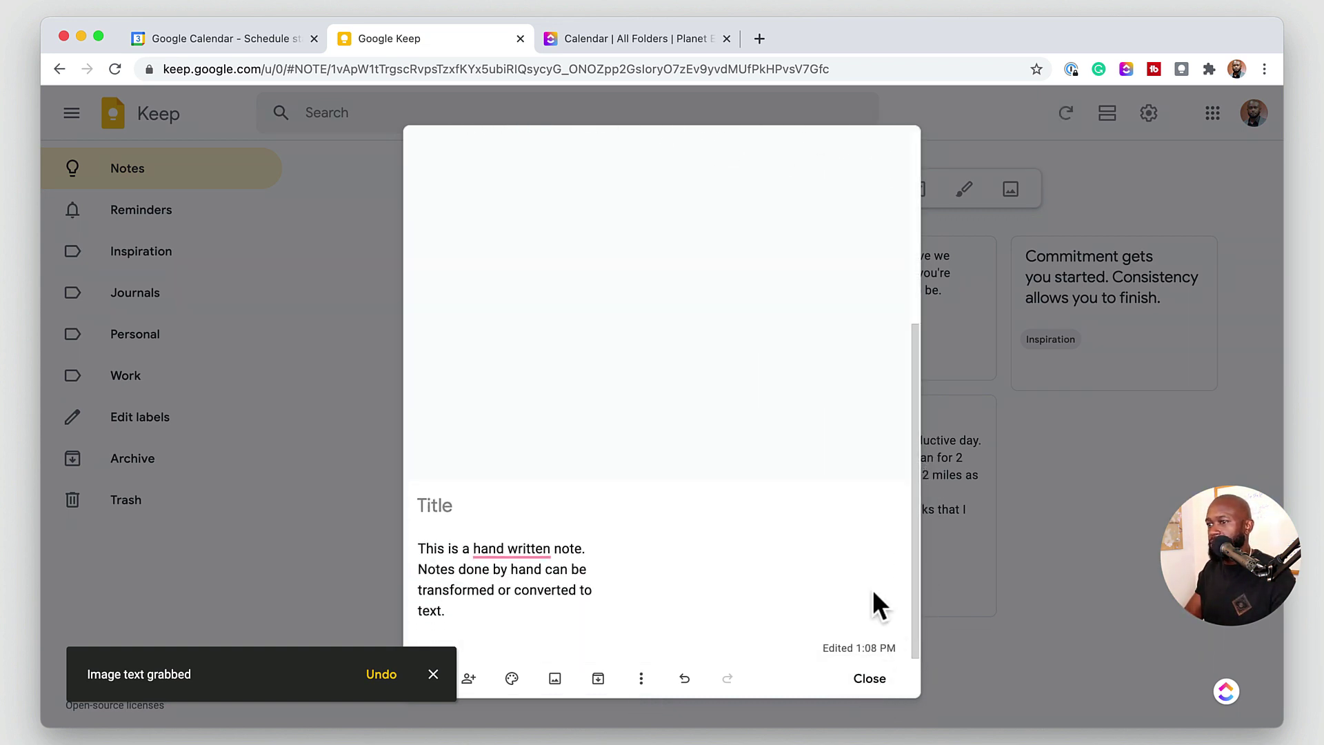
Correct "hand written" to "handwritten" in the note's extracted text
click(522, 556)
click(530, 602)
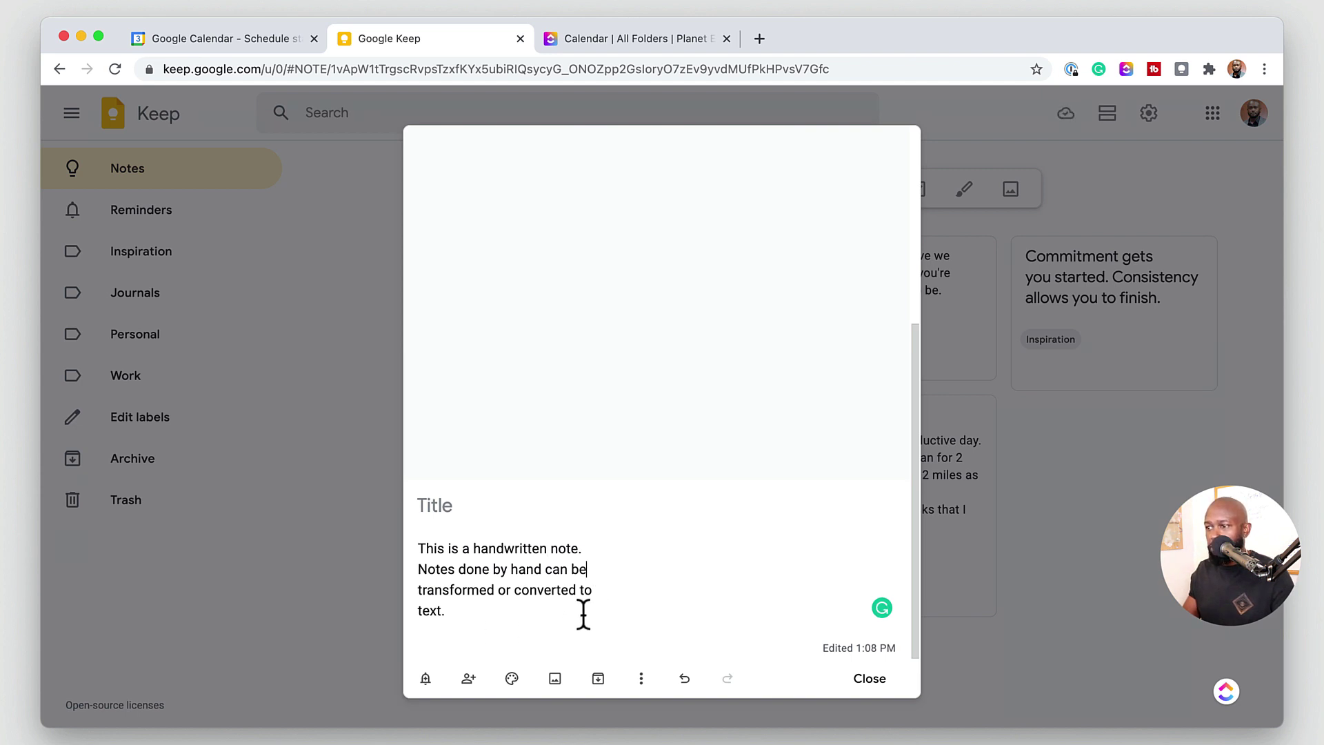
click(586, 546)
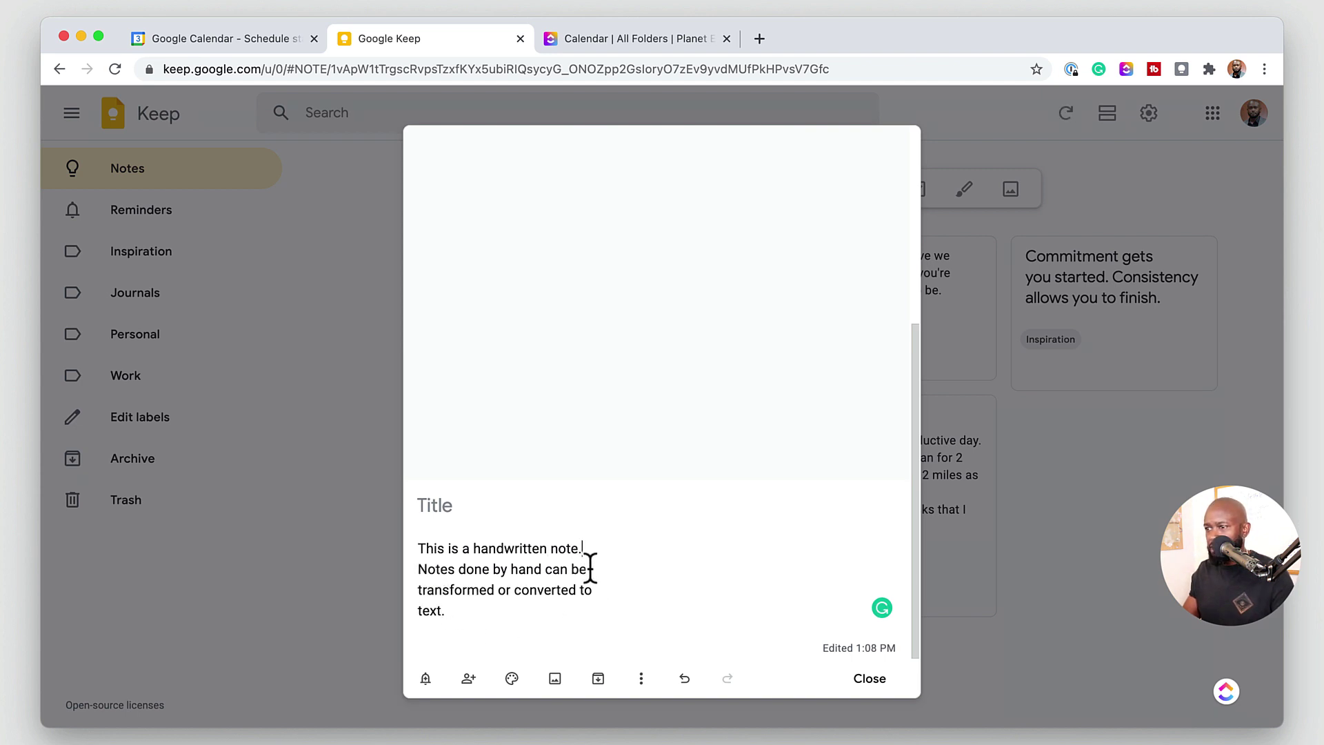
Compare the extracted text with the handwriting, join its second sentence into one line, and close the note
drag(915, 387, 892, 183)
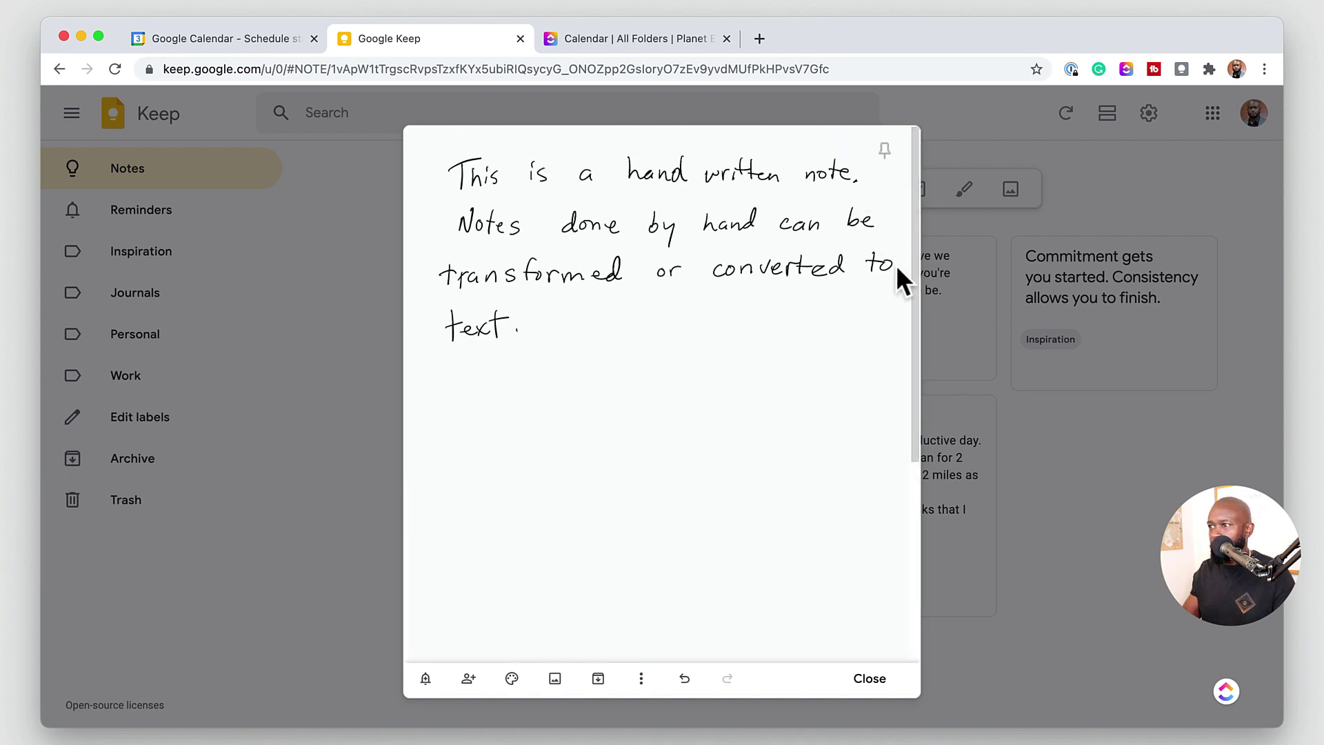
drag(918, 251, 919, 435)
click(419, 608)
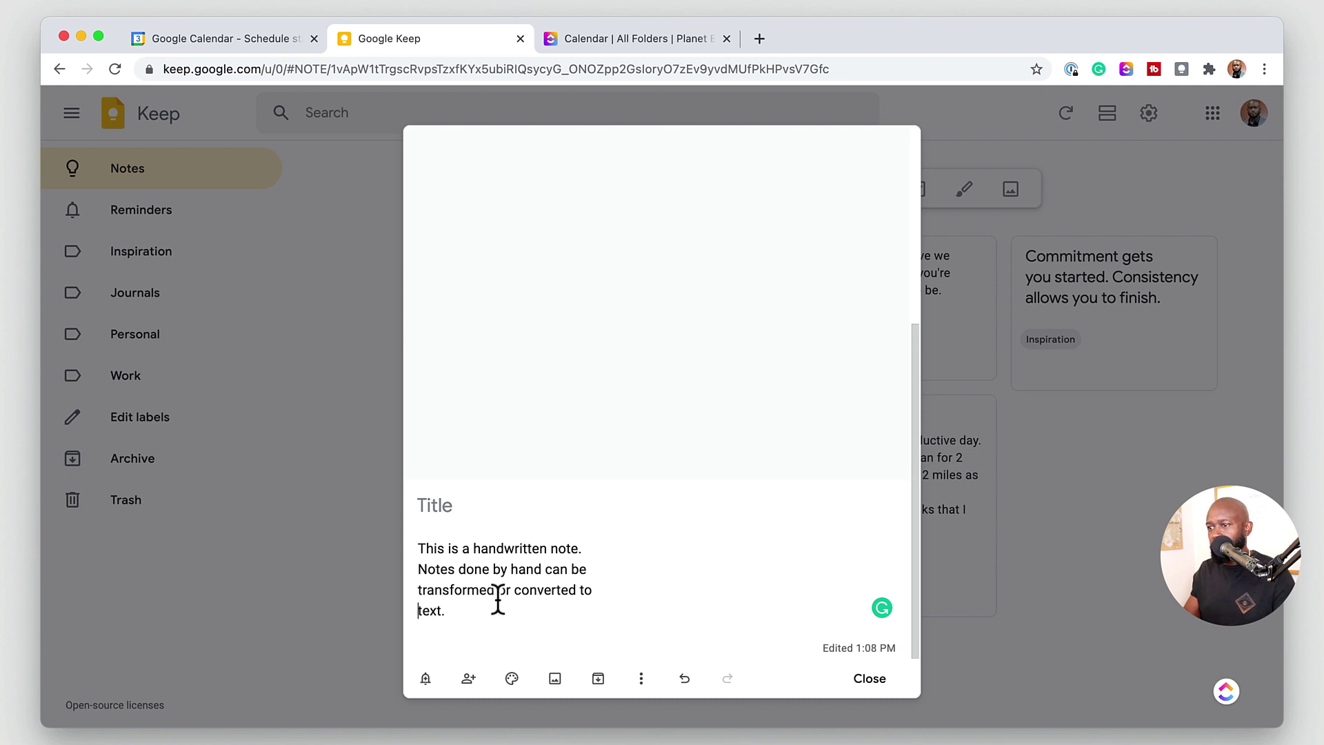
click(418, 591)
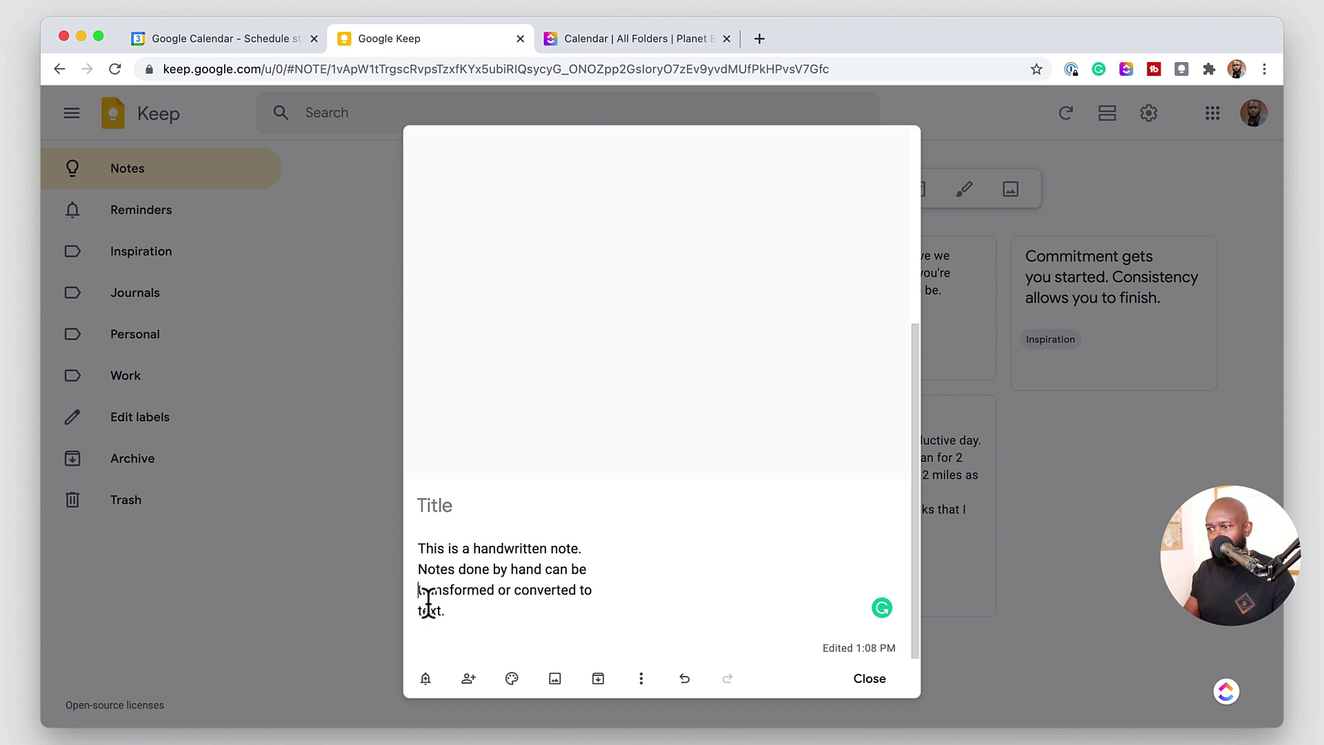
key(BackSpace)
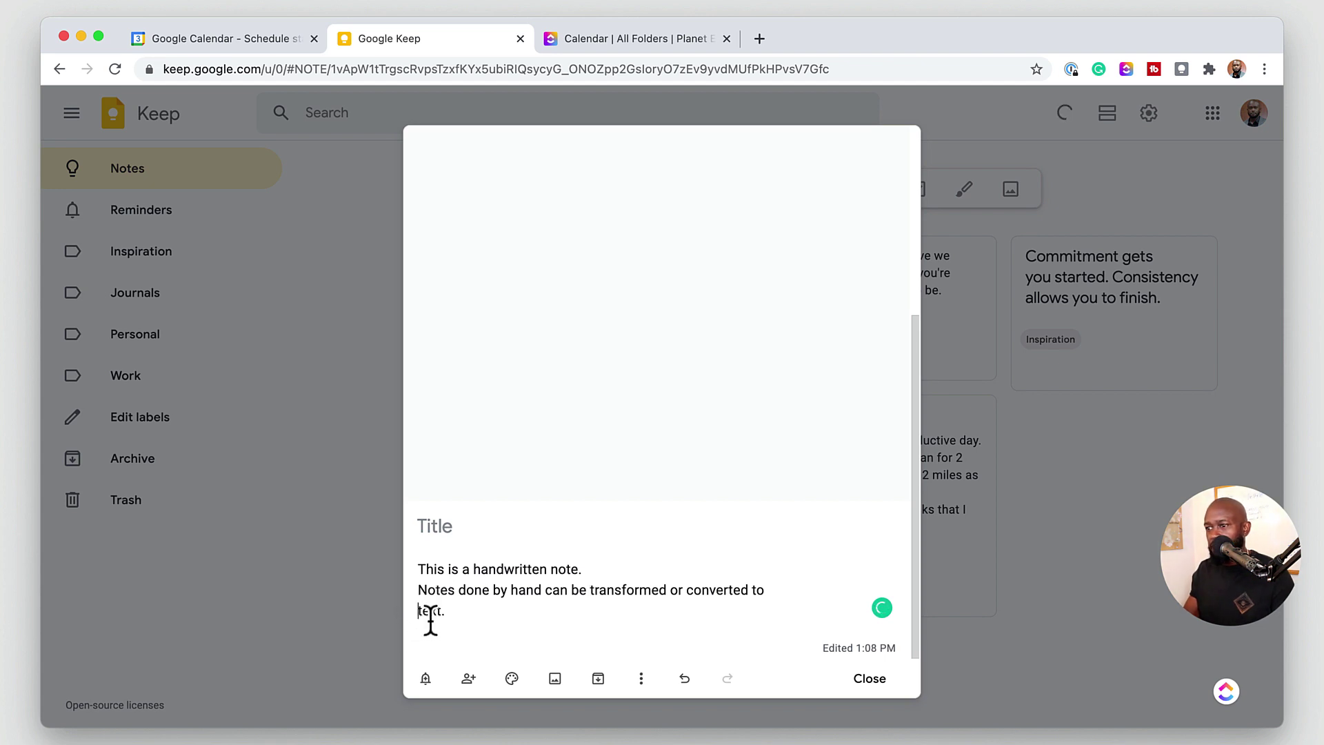
click(423, 612)
key(BackSpace)
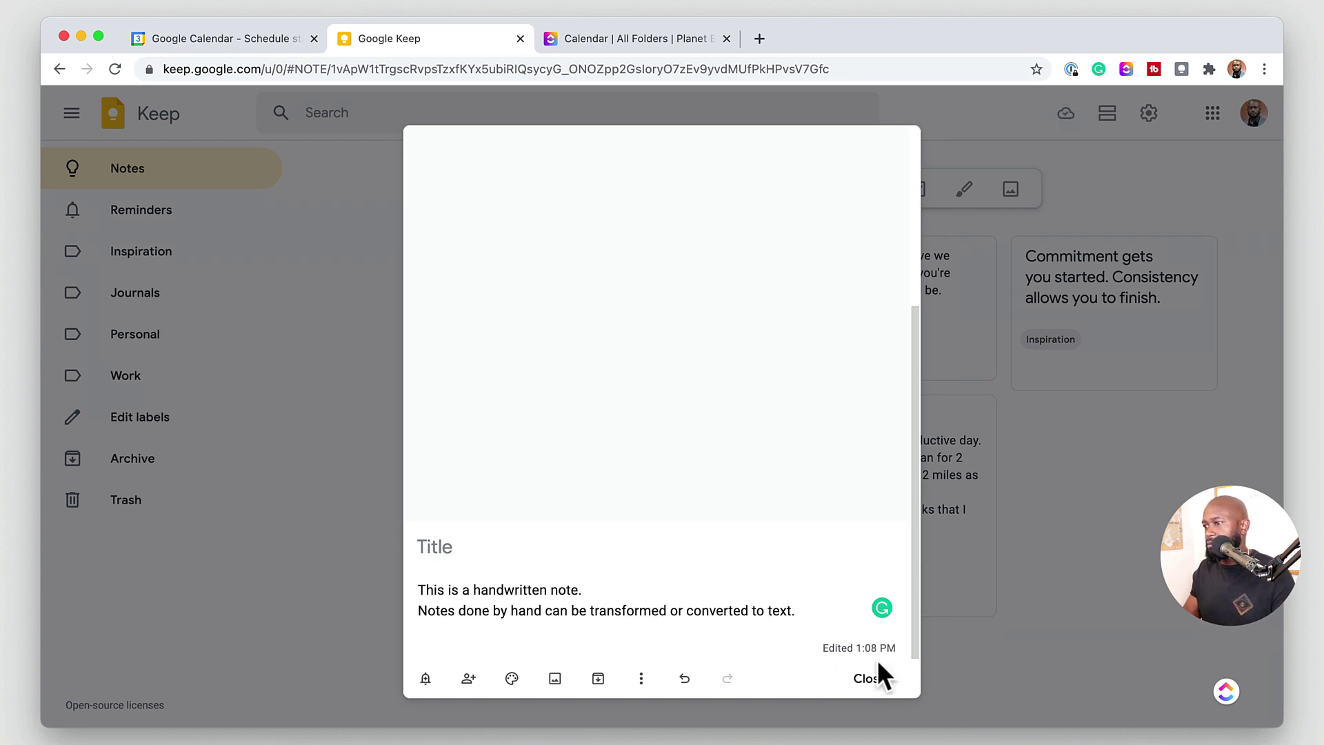
click(870, 677)
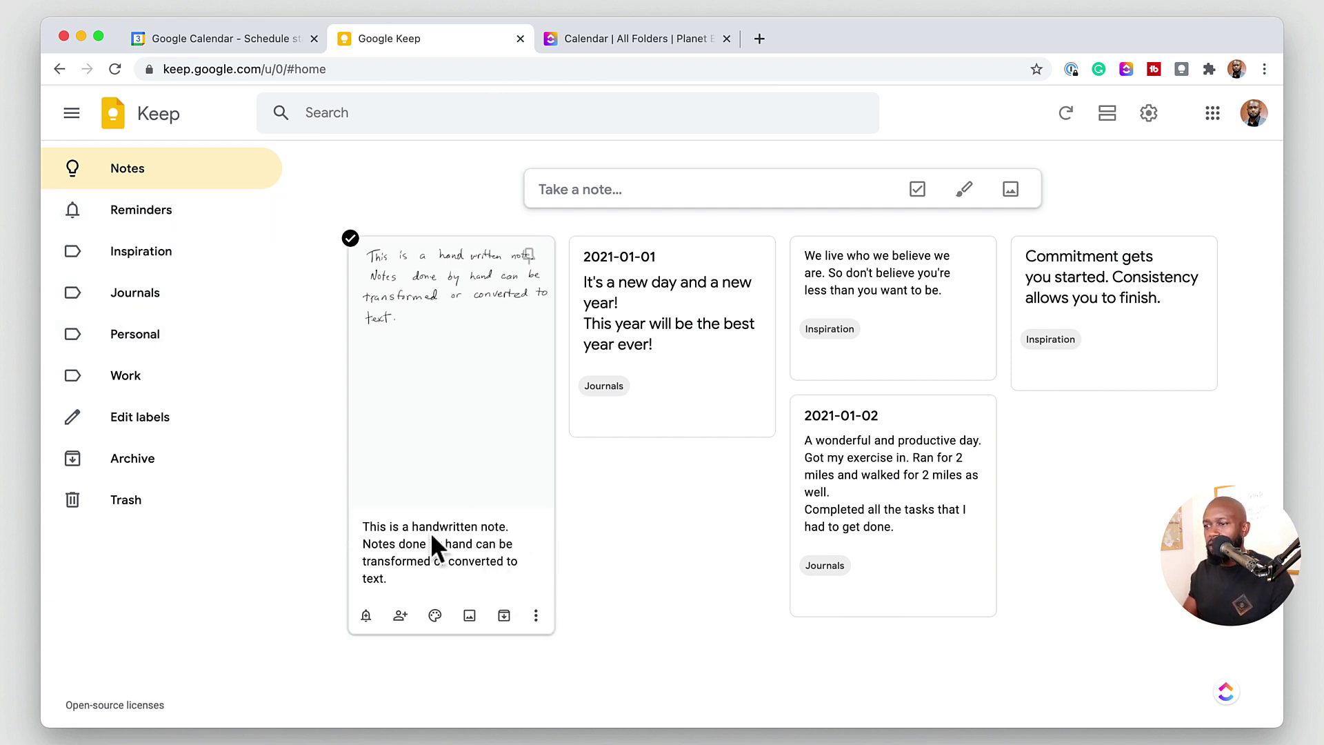
Set a reminder on the handwritten note for later today at 8:00 PM, and show the Reminders notes
click(365, 612)
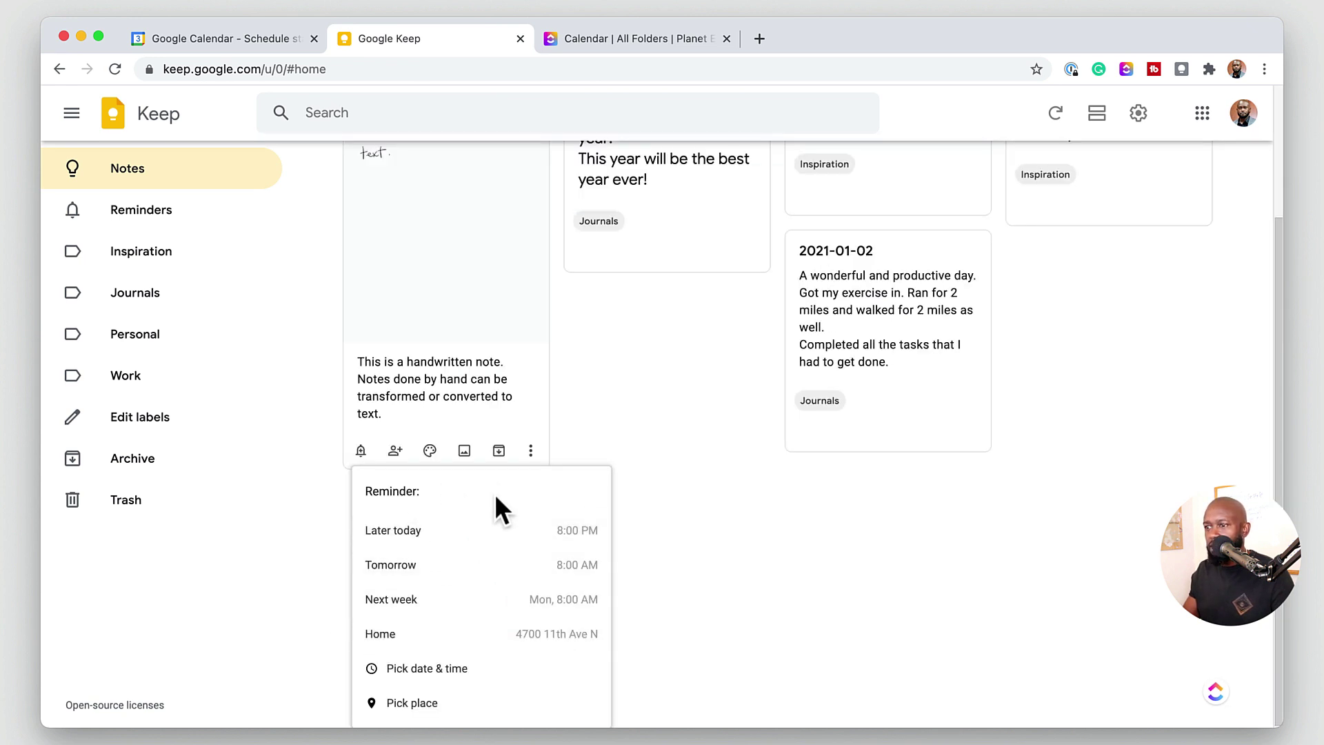
click(471, 549)
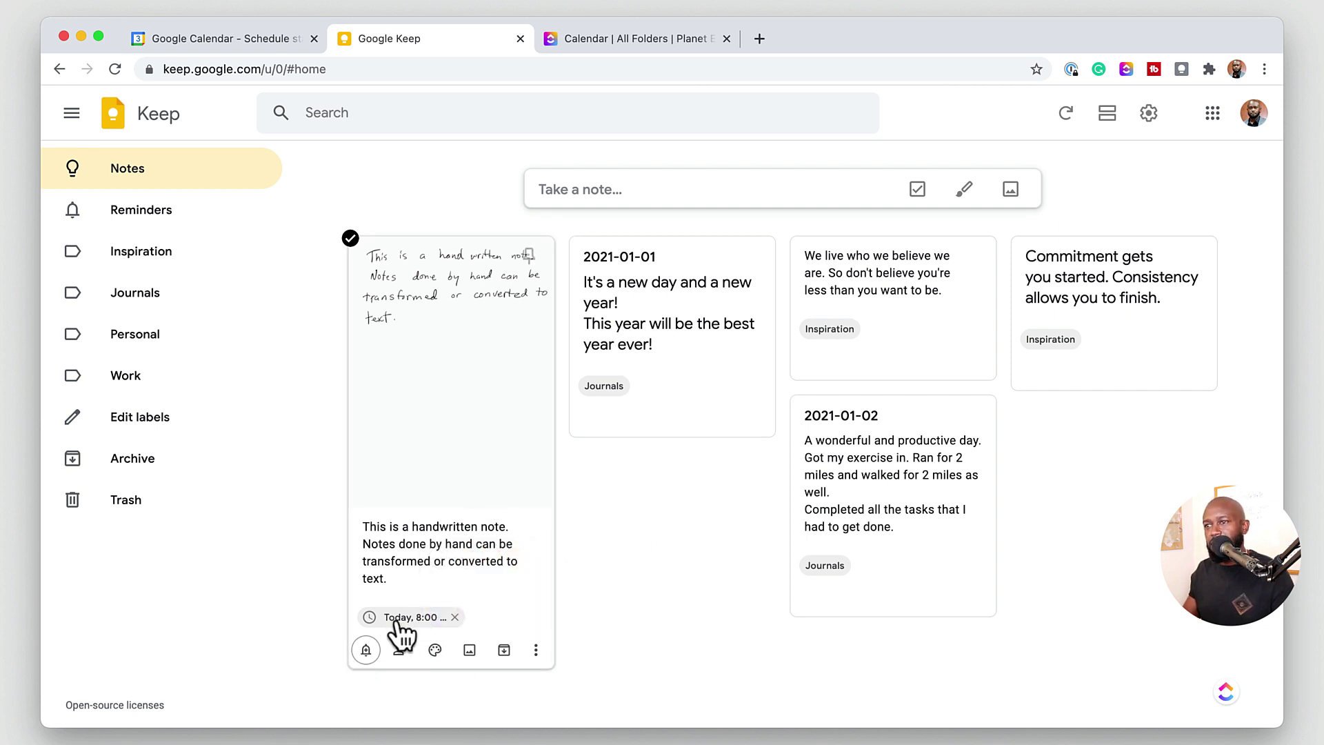
click(167, 220)
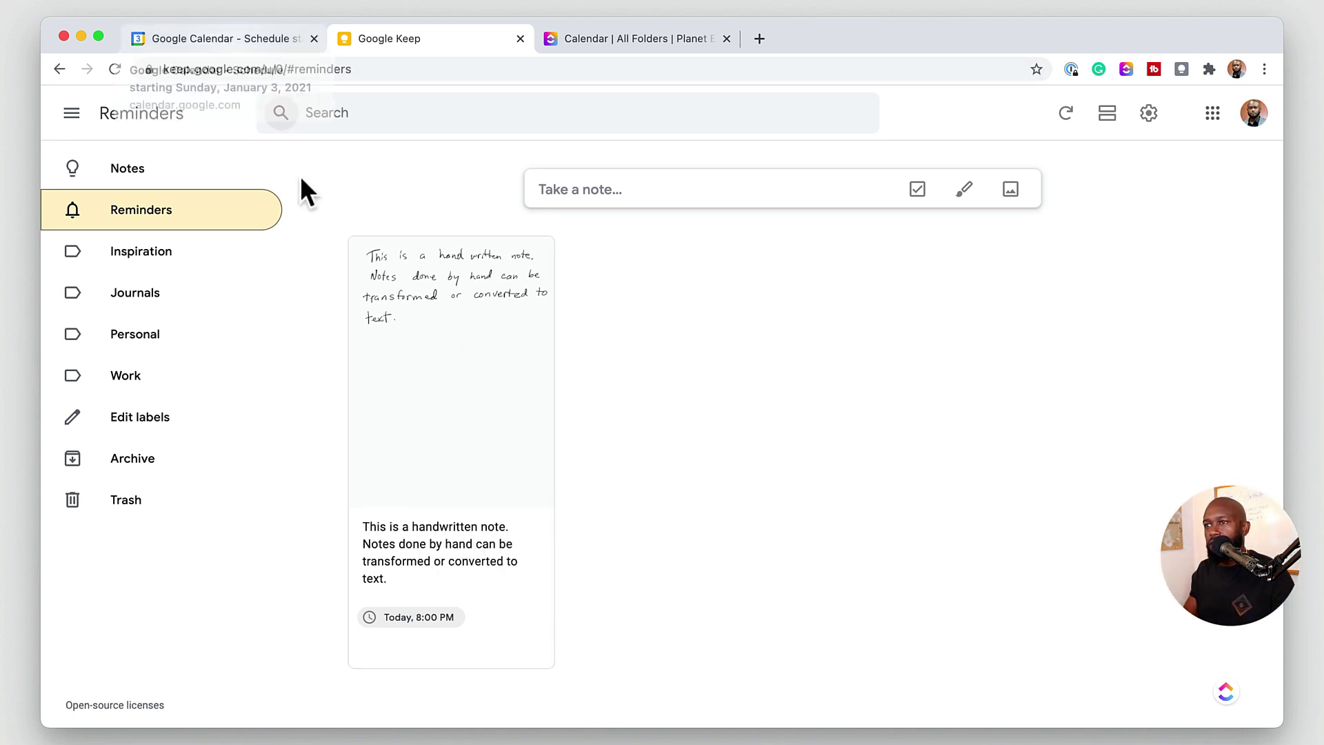
Switch to Google Calendar and view the details of the 8pm handwritten note reminder and the "pickup groceries" task
click(246, 40)
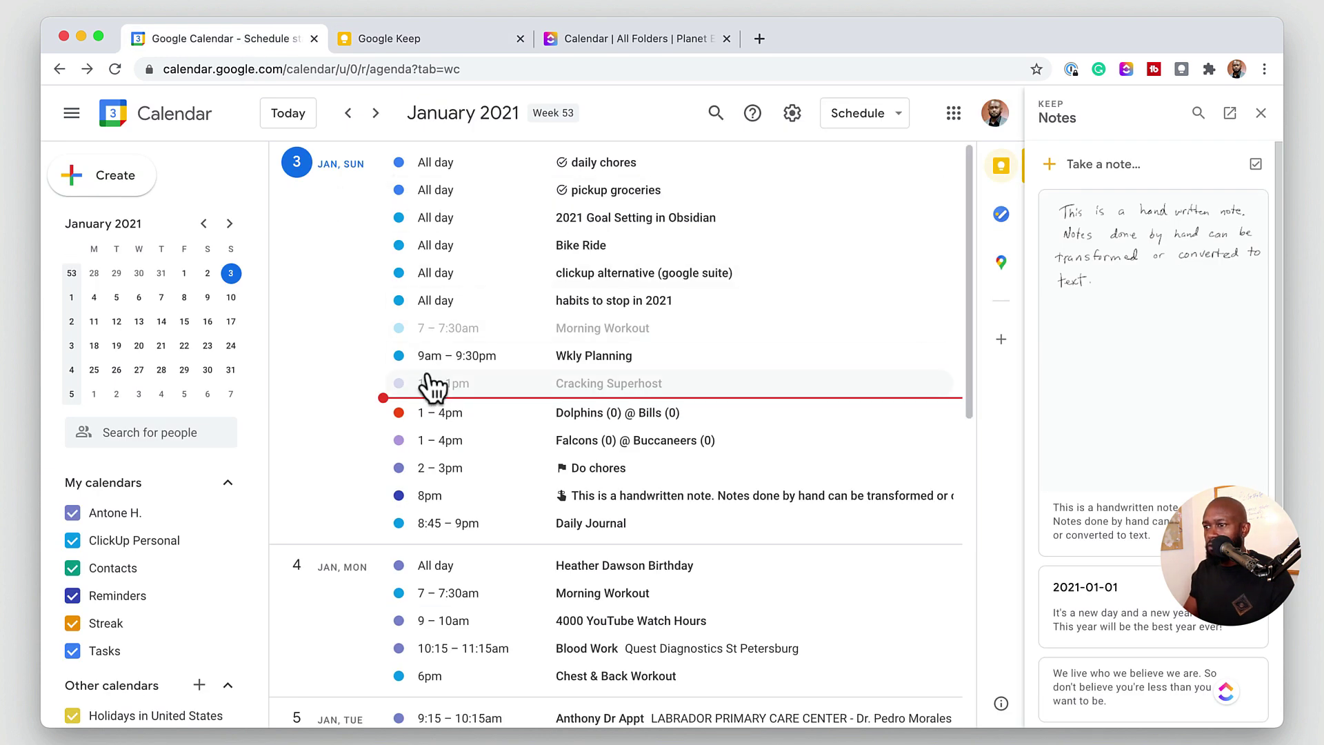
click(592, 502)
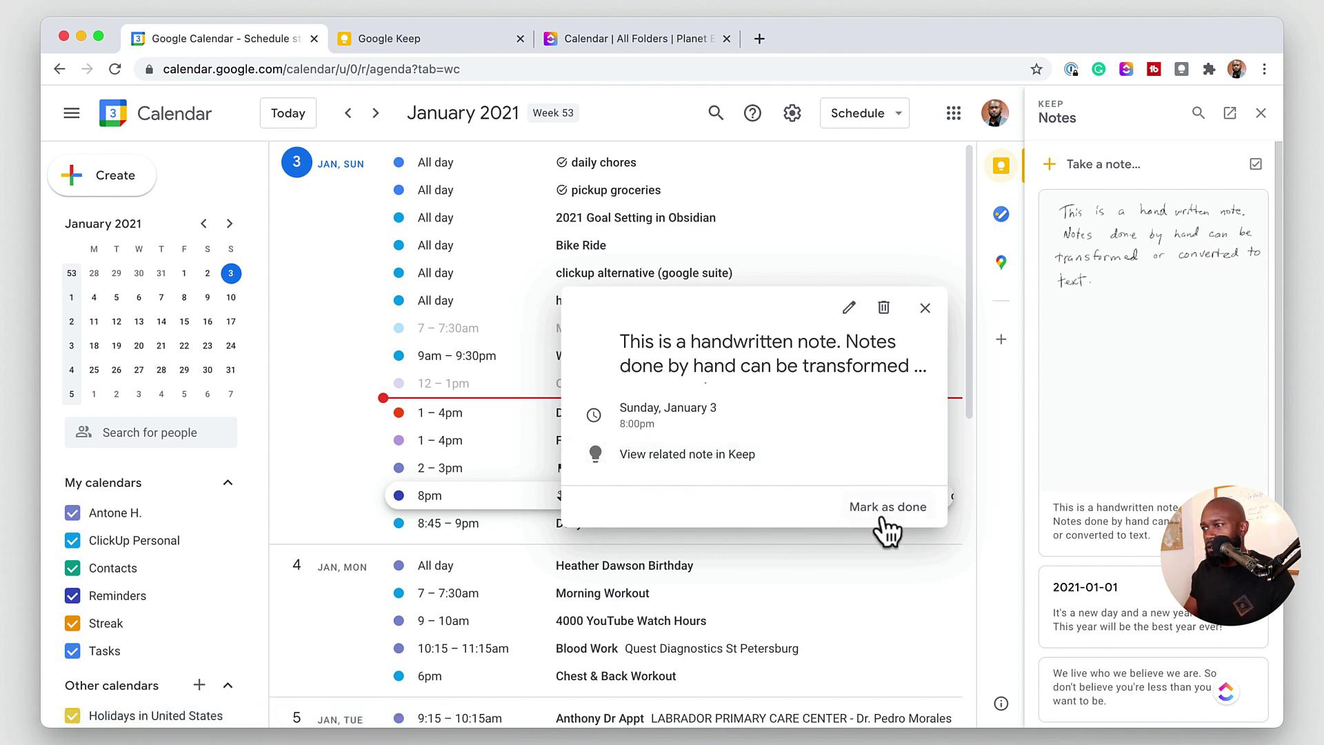
click(615, 190)
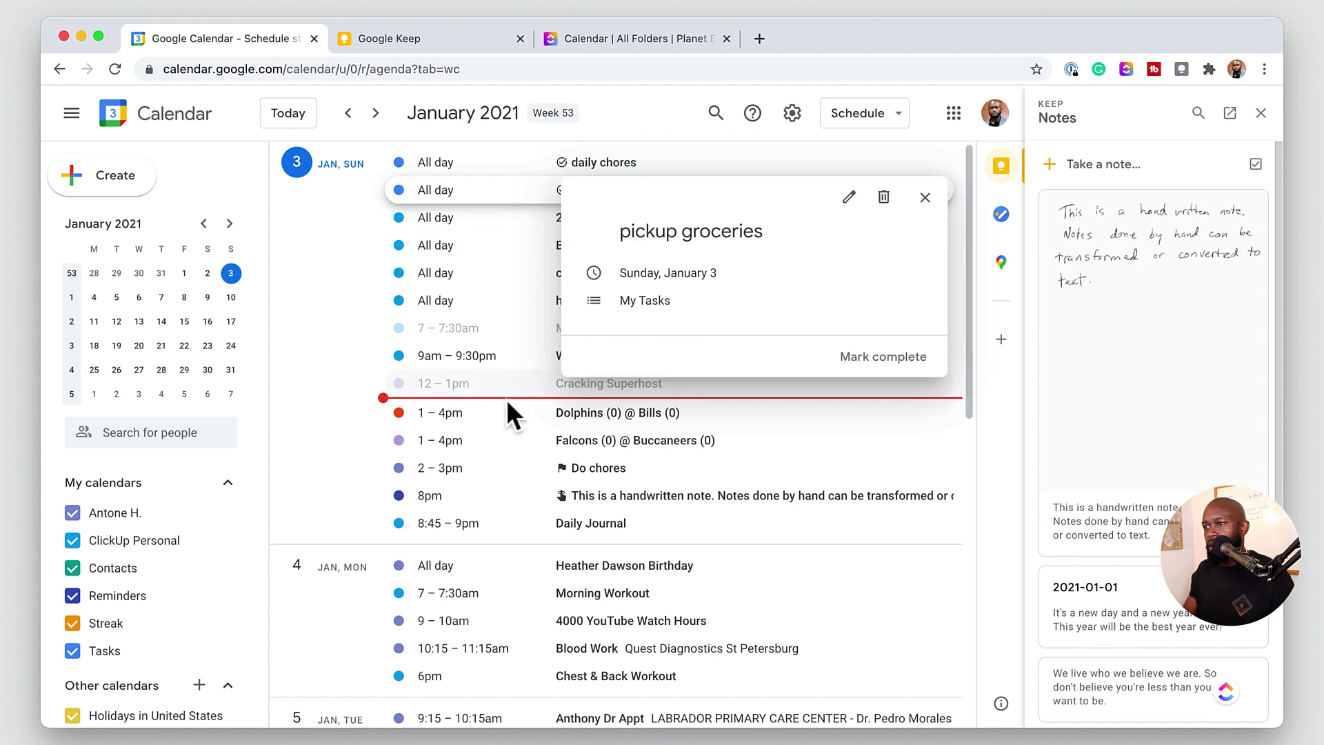
Show Google Tasks beside the calendar and create a new task list named "Other List"
click(1002, 214)
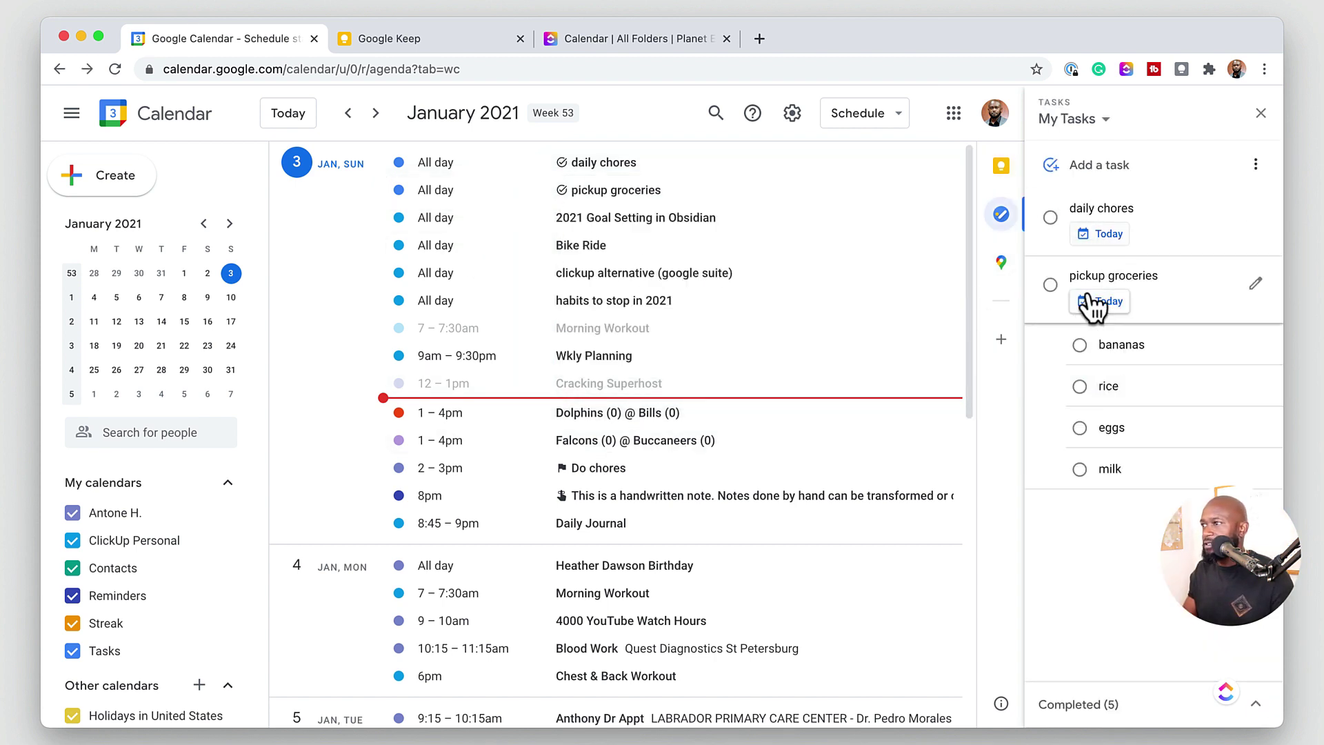
click(1105, 119)
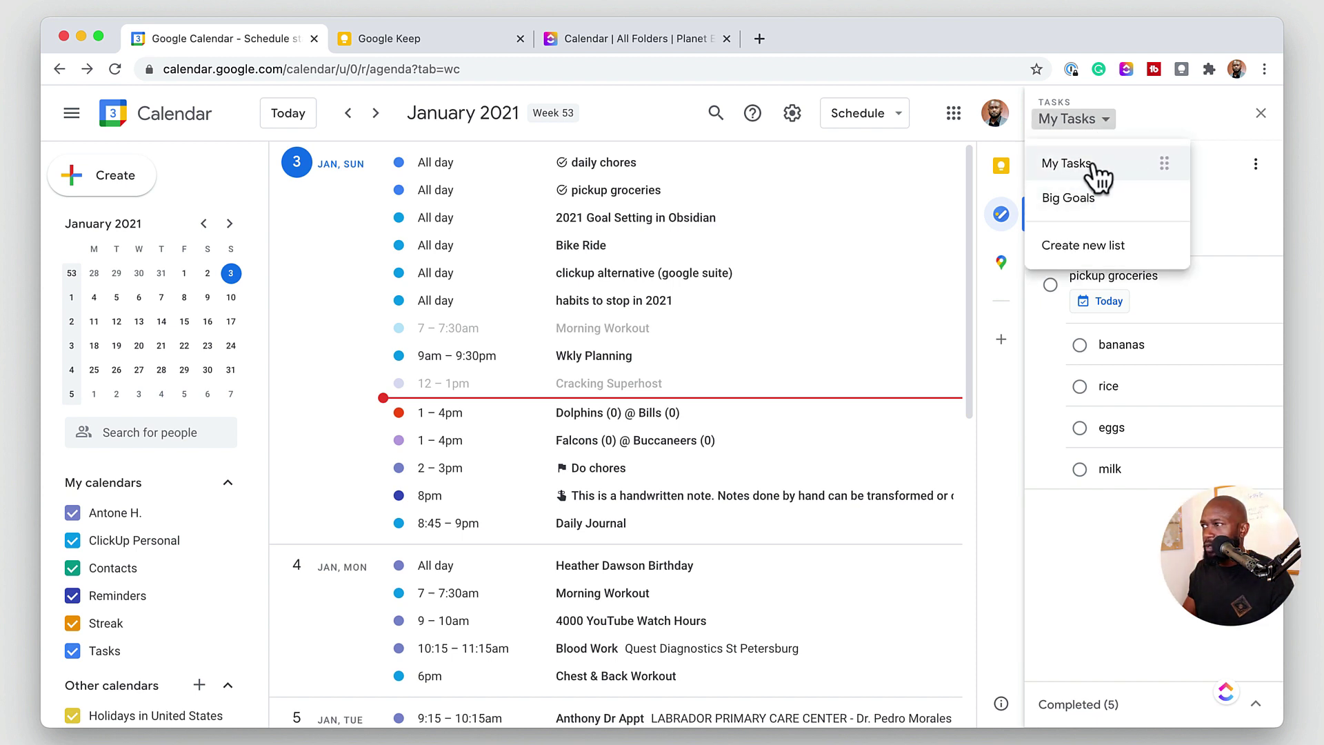
click(1107, 244)
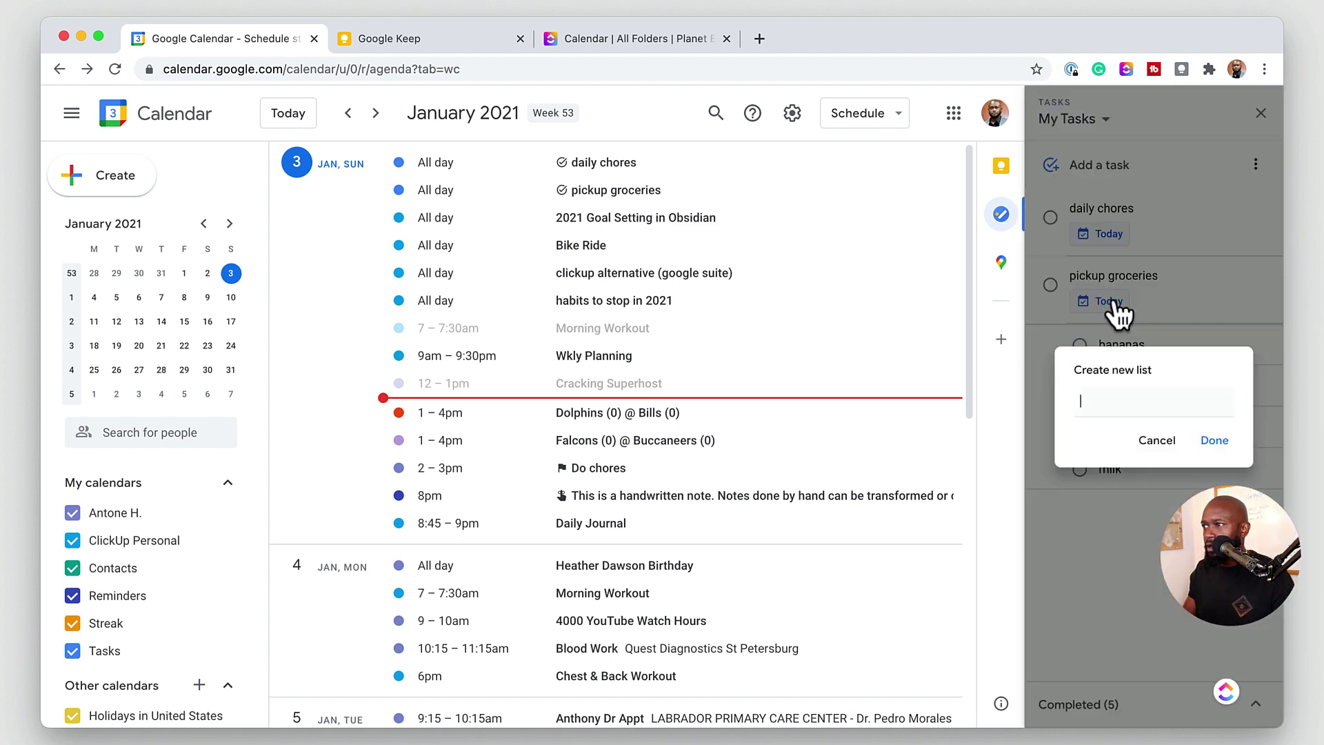
text(Other List)
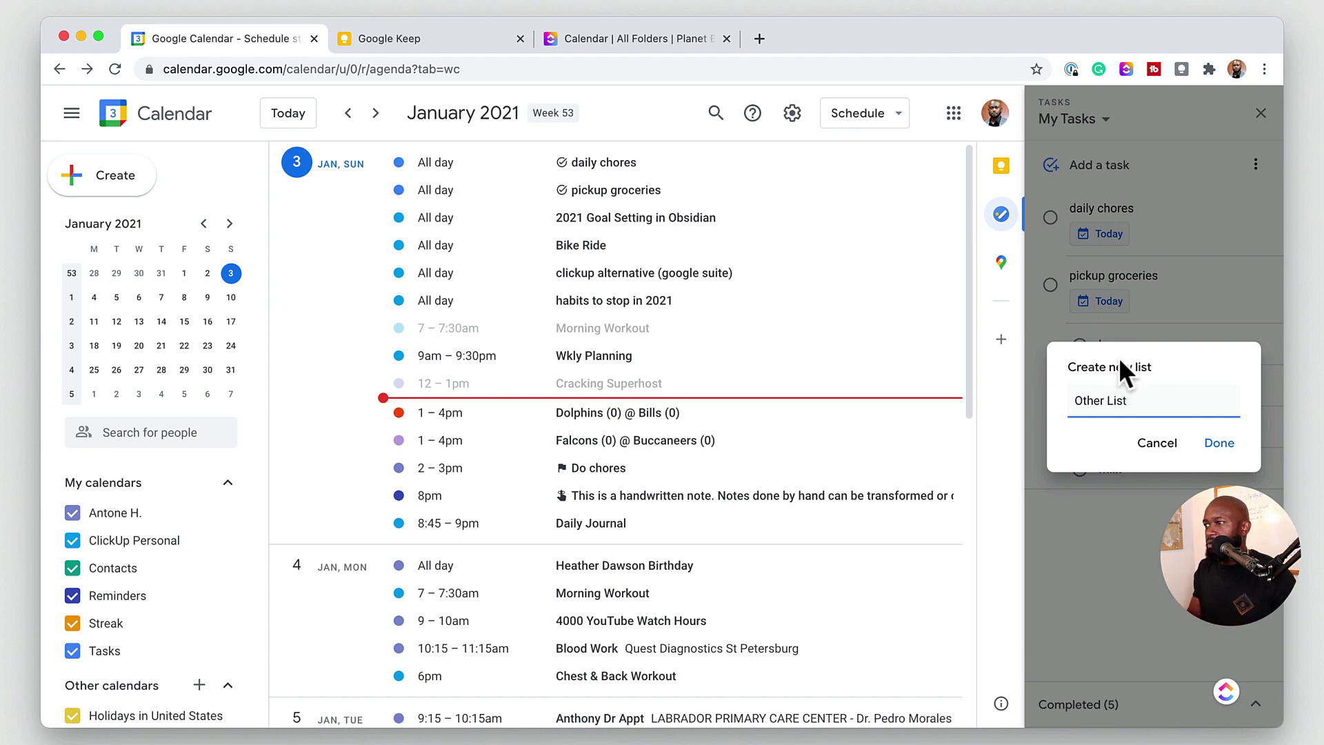
key(Return)
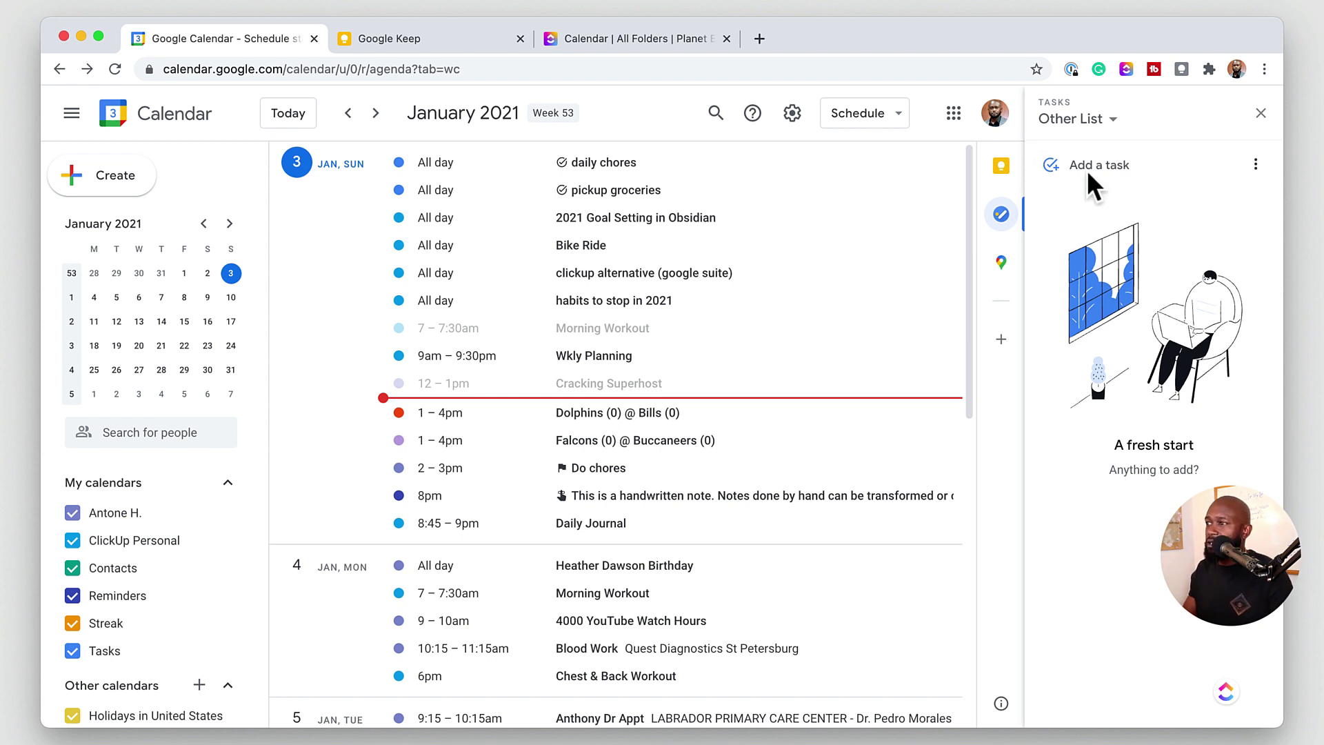
Review the available task lists and view the details of the "daily chores" task in My Tasks
click(1097, 119)
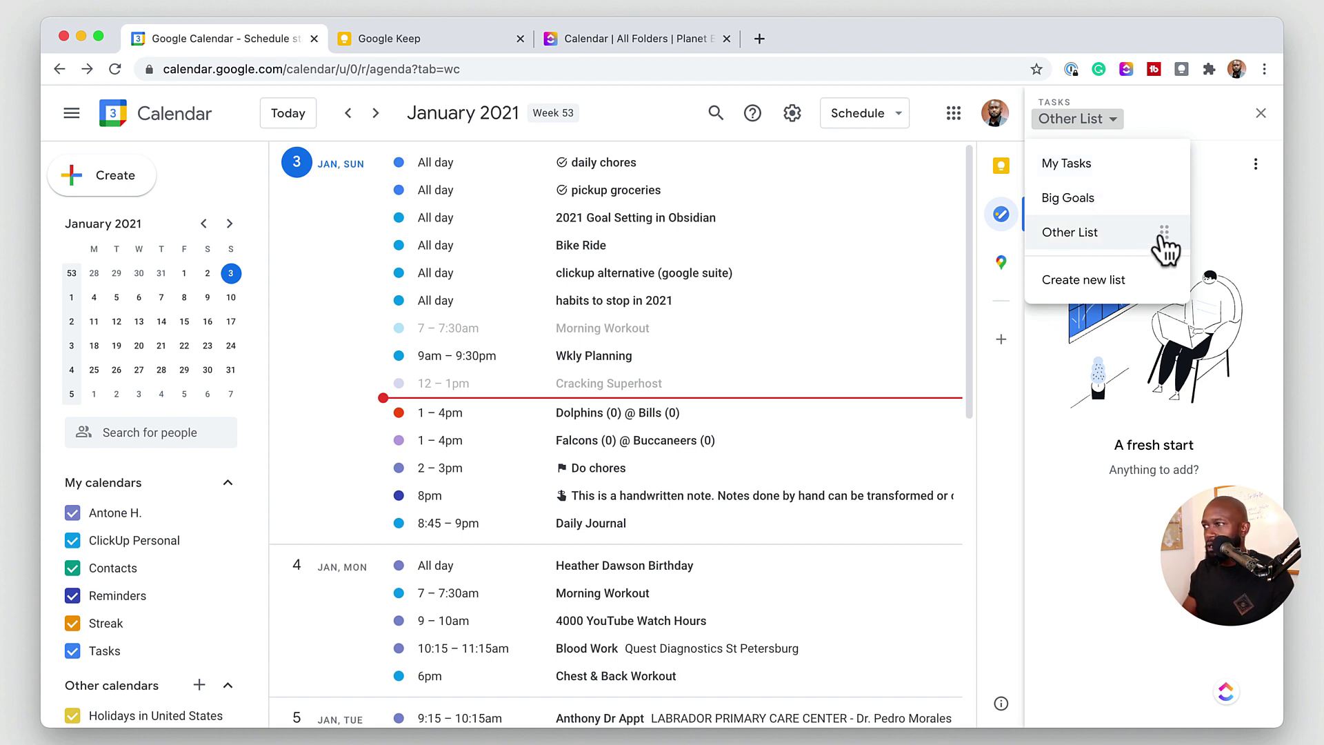
click(1069, 233)
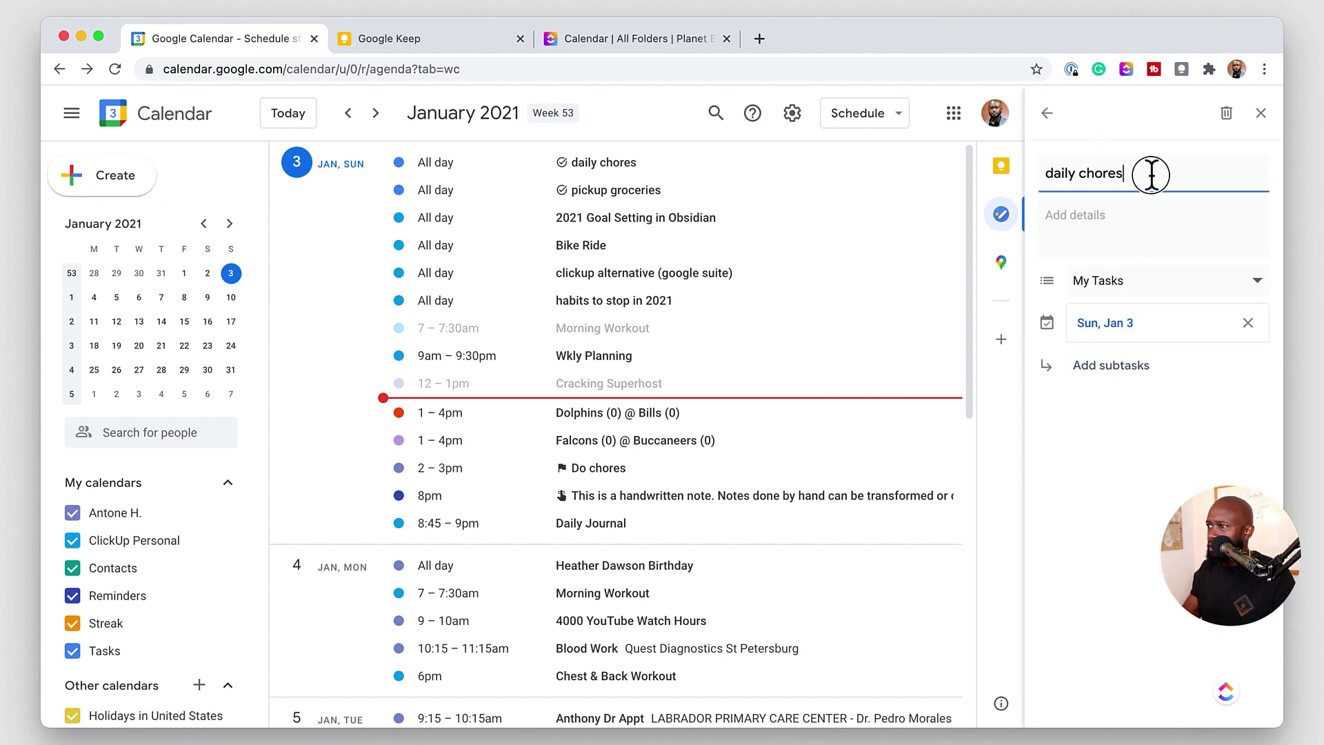
click(1131, 222)
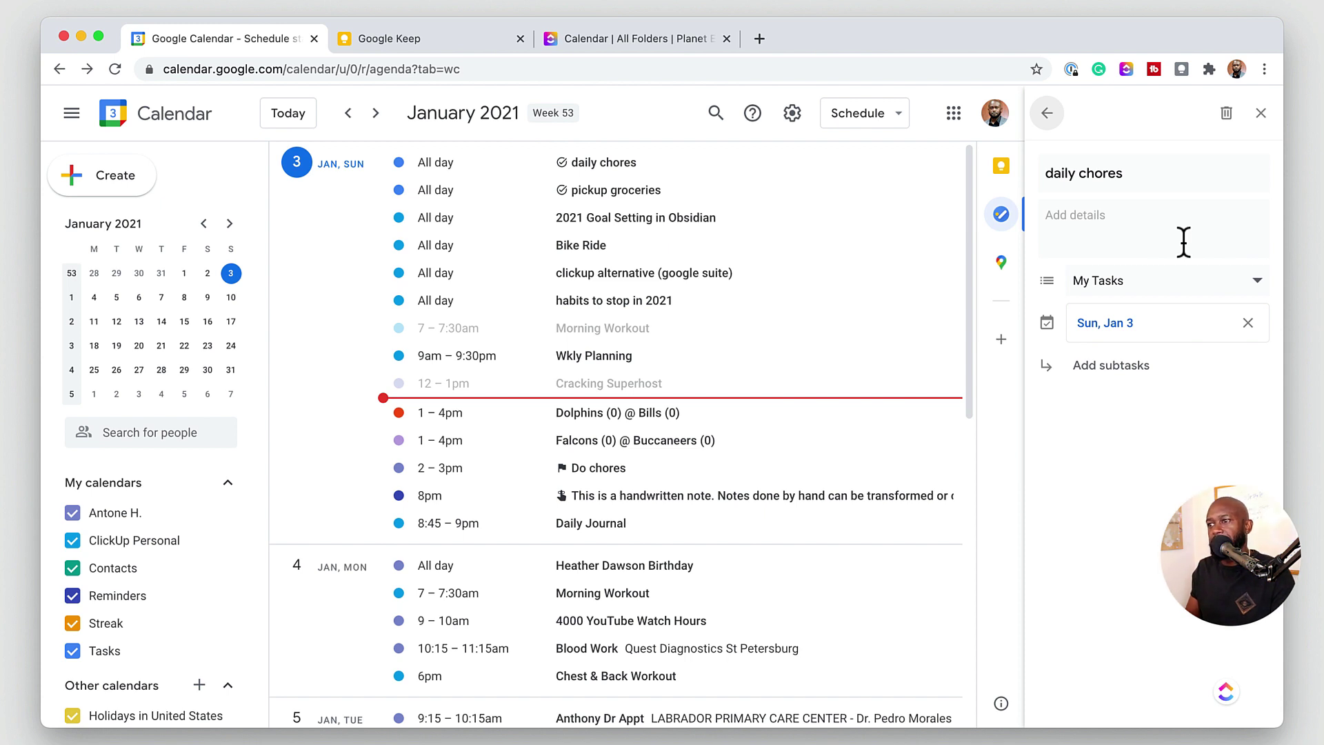
Switch to Google Keep, show all notes, and view the further actions available for the 2021-01-01 note, including Copy to Google Docs
key(ctrl+Tab)
click(128, 170)
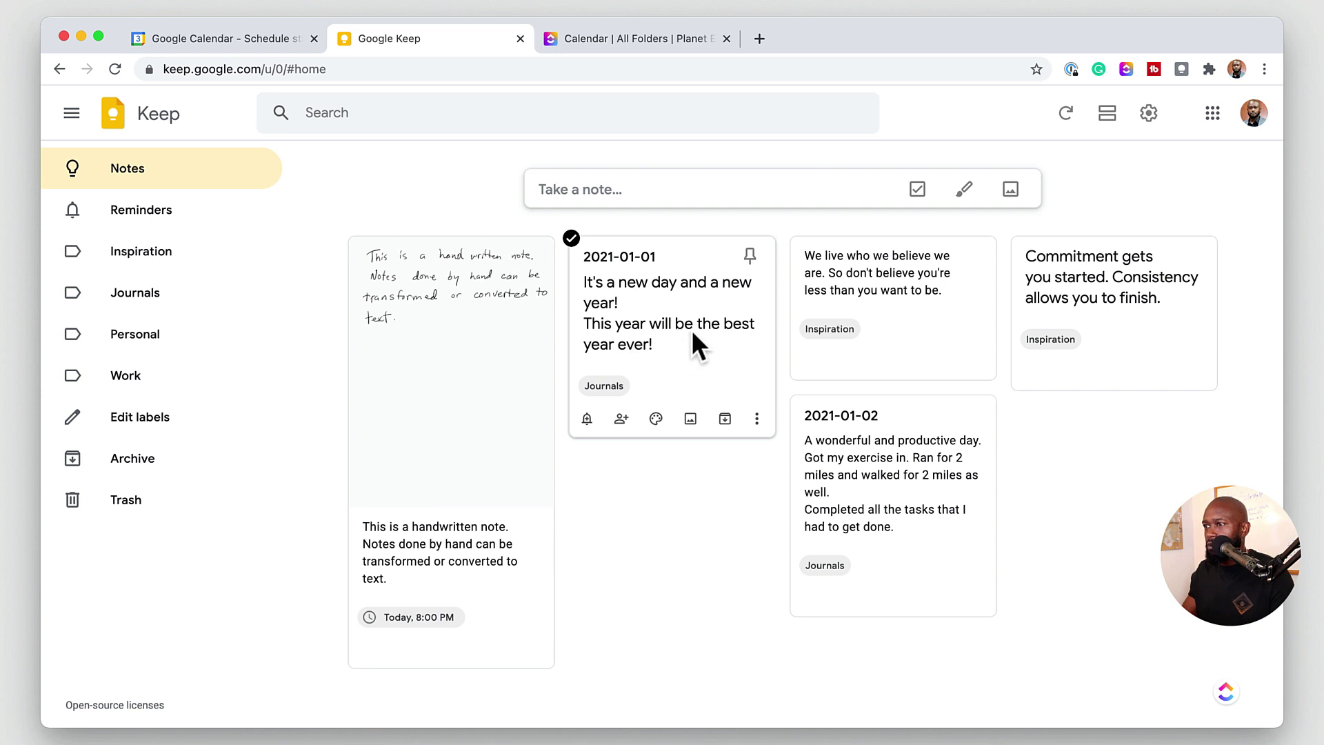
click(757, 418)
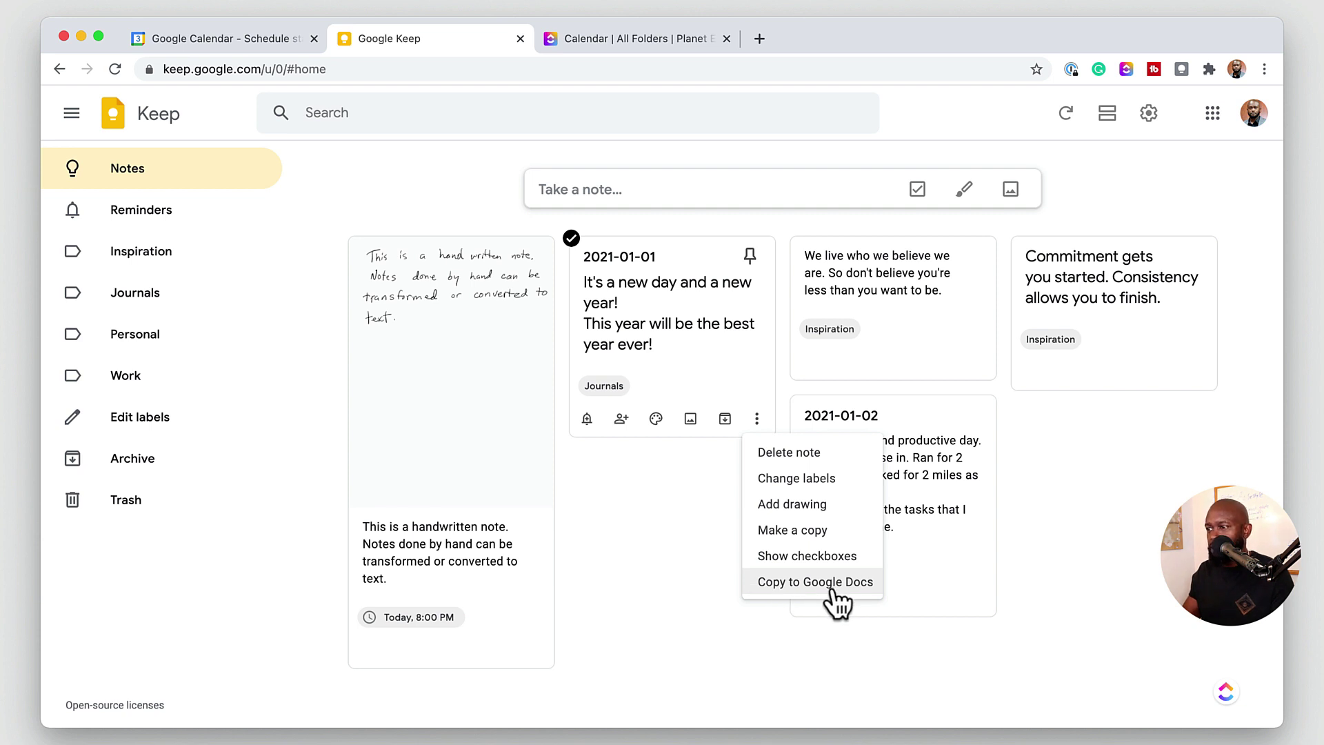
click(704, 511)
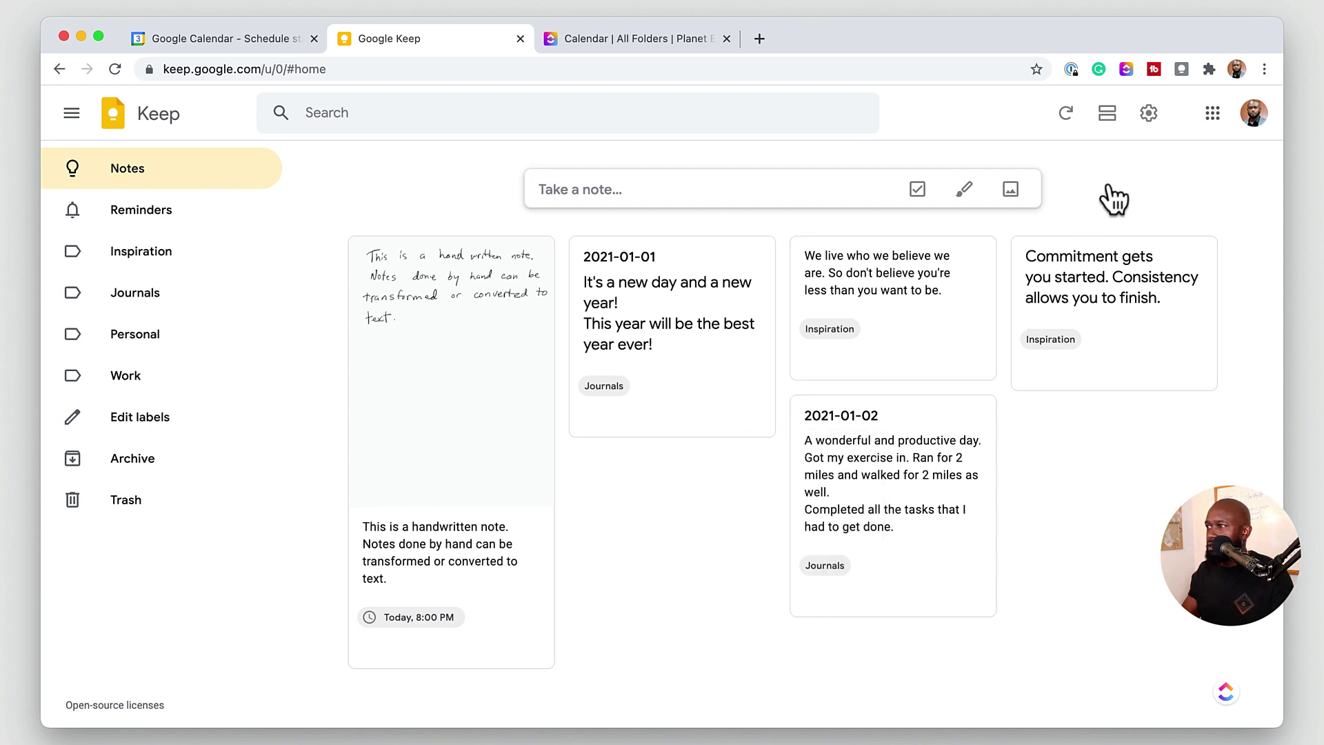
Switch to Google Drive and examine the kinds of new items it can create, including the additional Google apps
click(1214, 138)
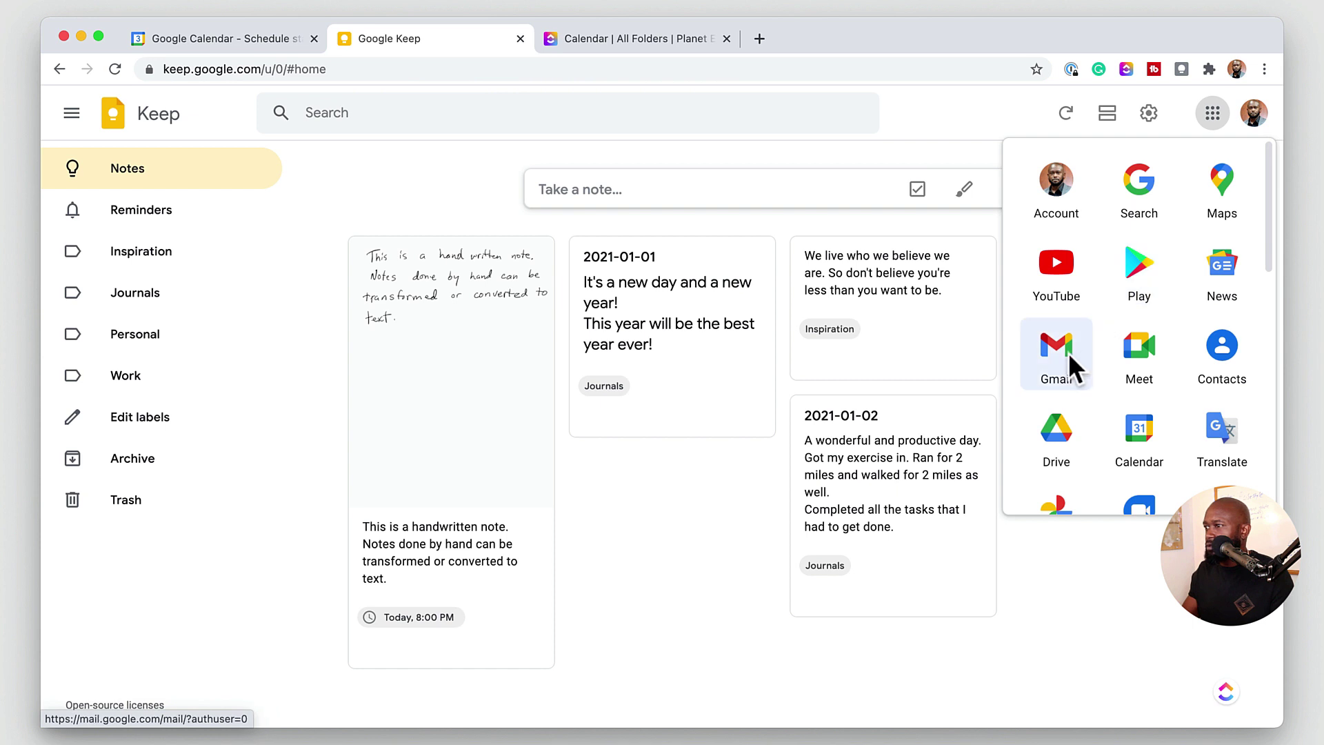
click(1067, 447)
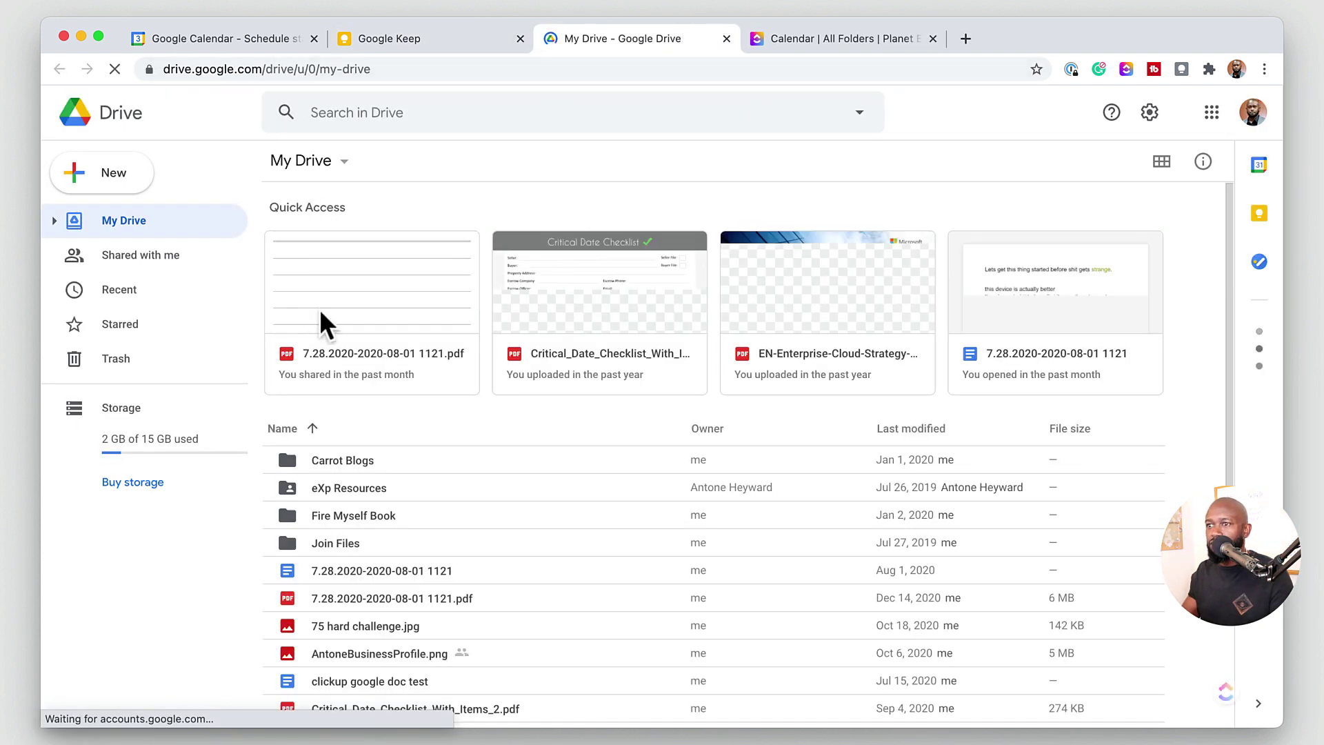
click(114, 173)
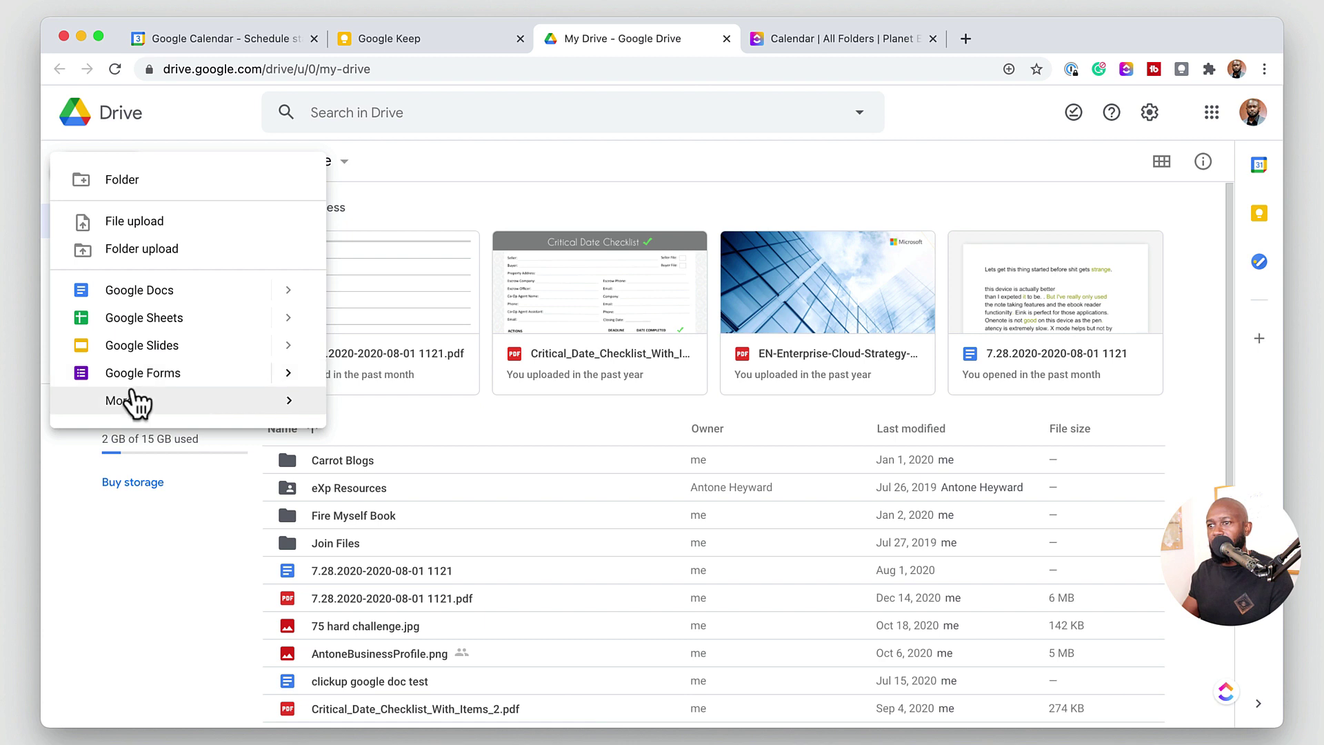
mouse_move(128, 401)
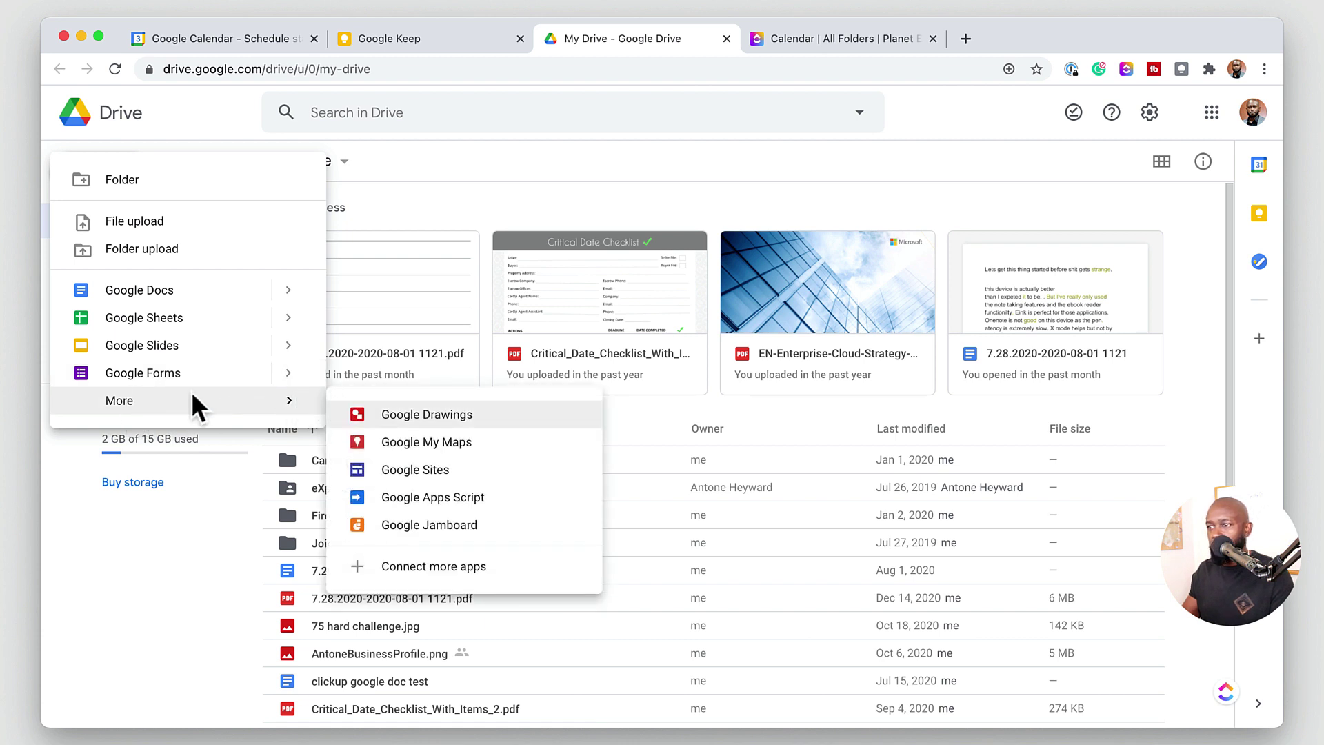
click(178, 404)
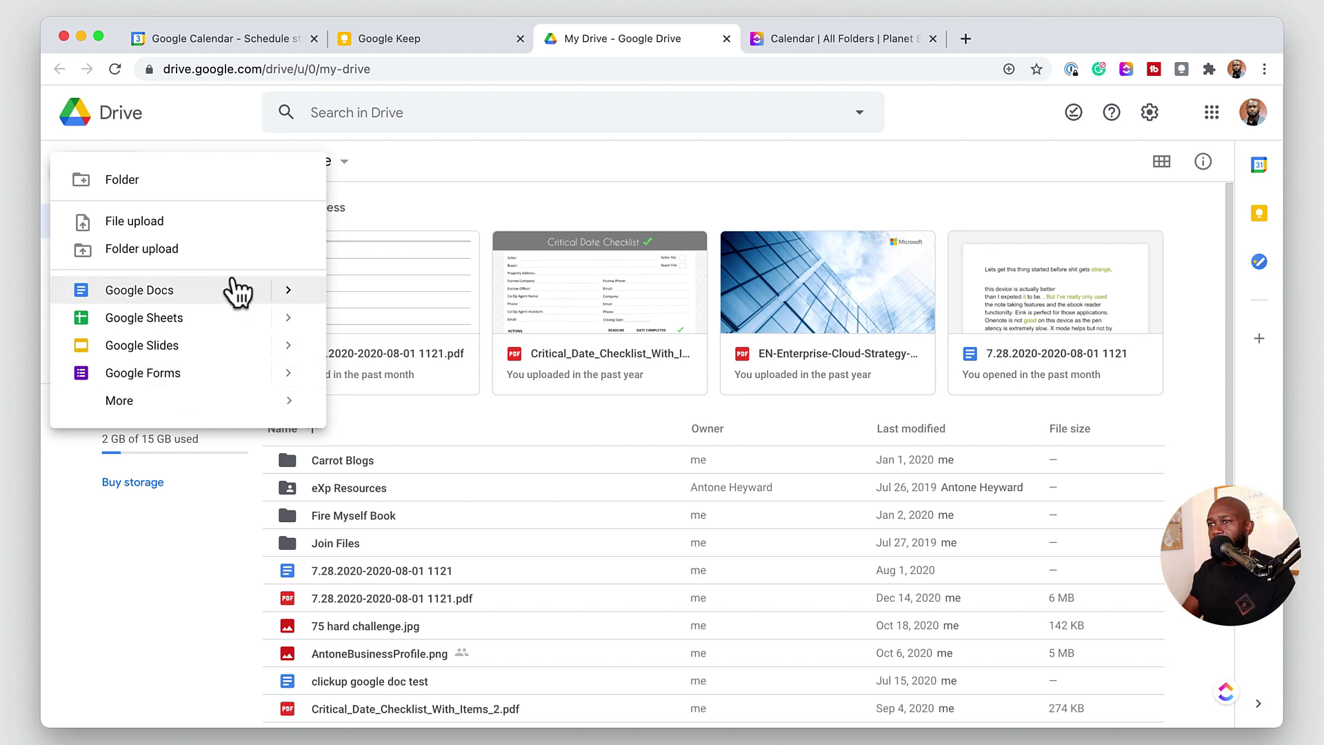
click(215, 107)
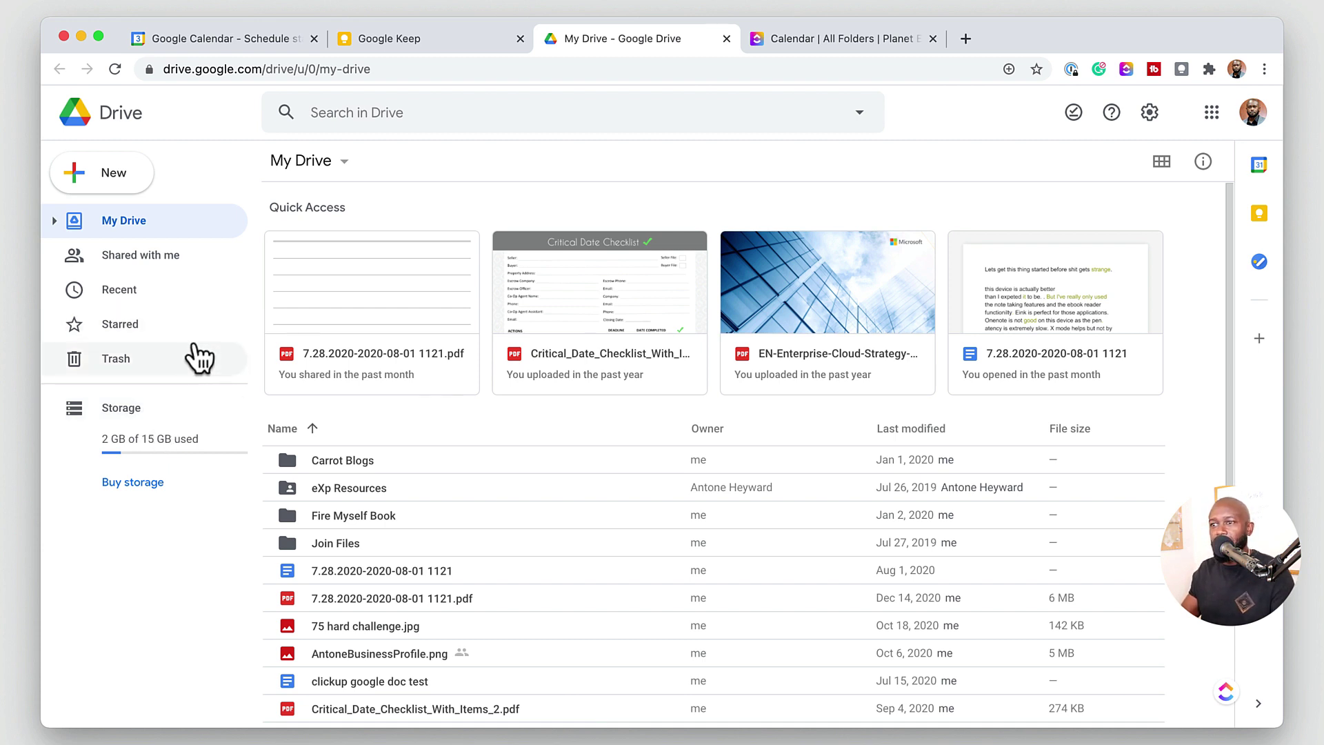
Show the Drive files under Shared with me
click(176, 257)
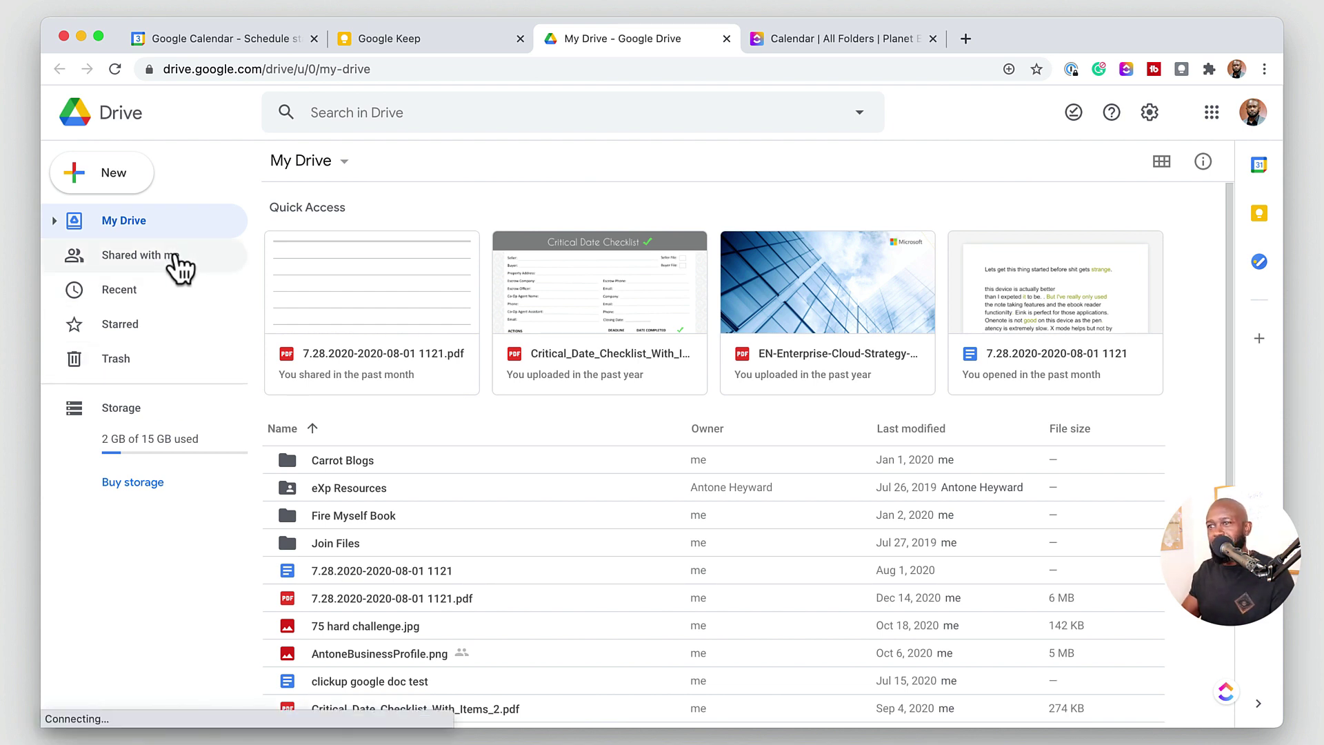